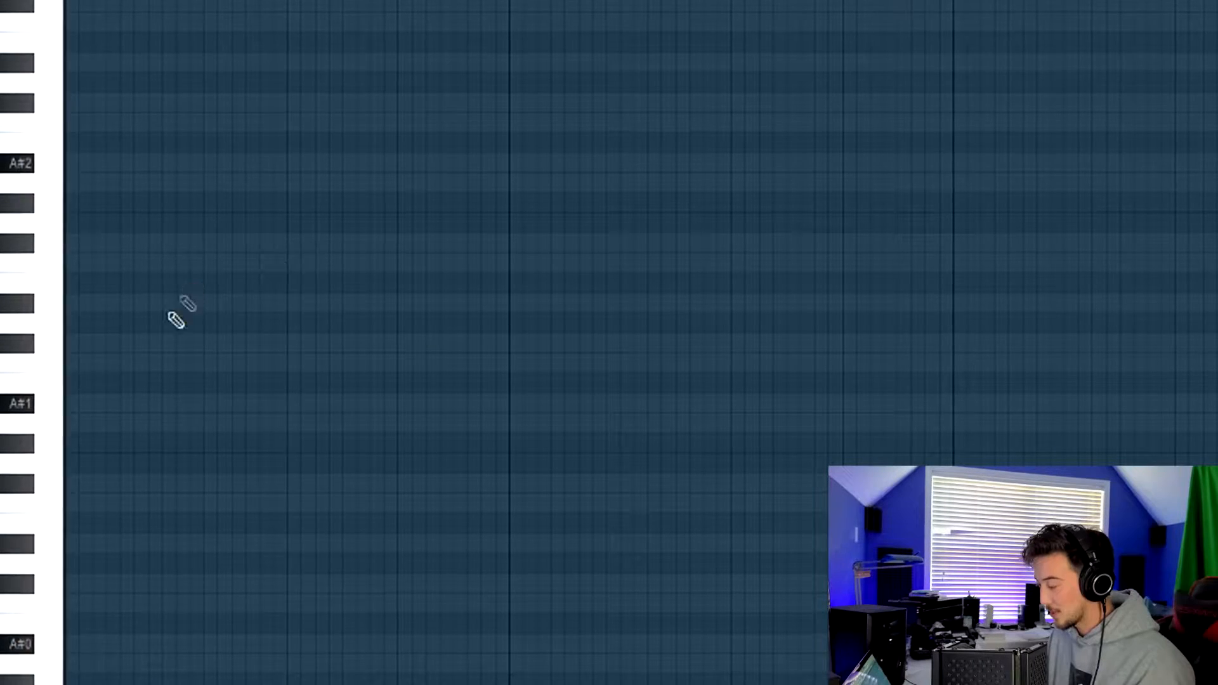
Step: Draw a long A#1 bass note followed by a short C#2 and a longer D2 note
left_click_drag(106, 405, 385, 403)
left_click(386, 344)
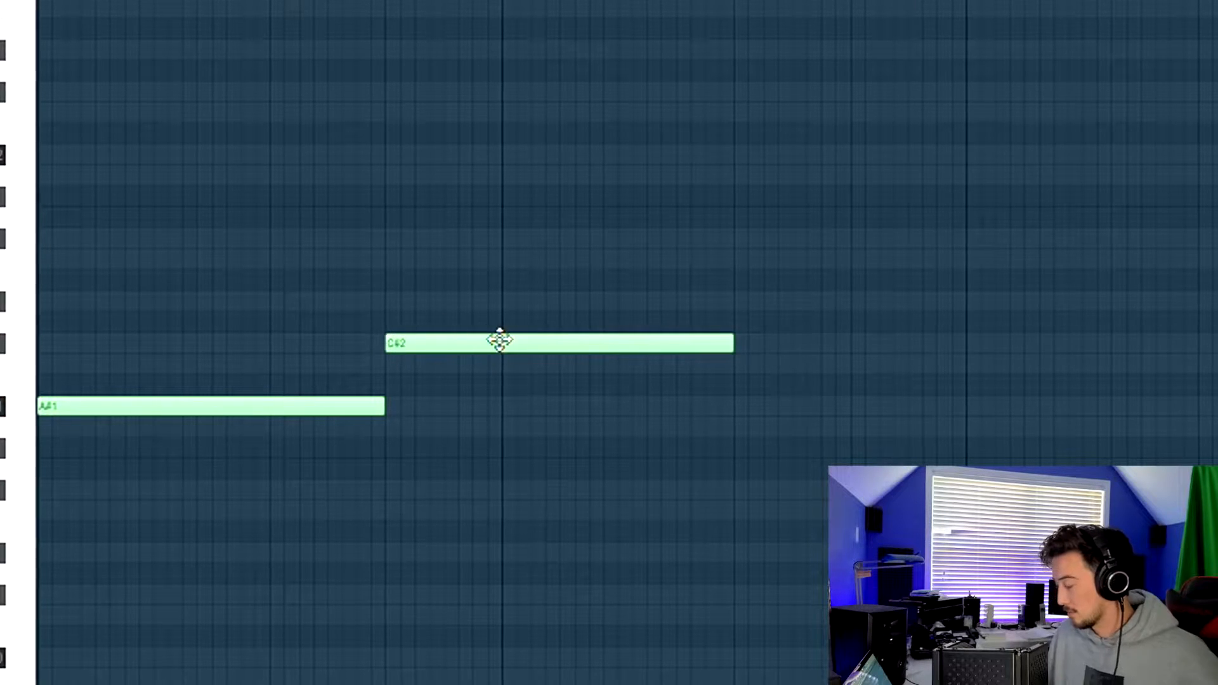
left_click(512, 346)
key("space")
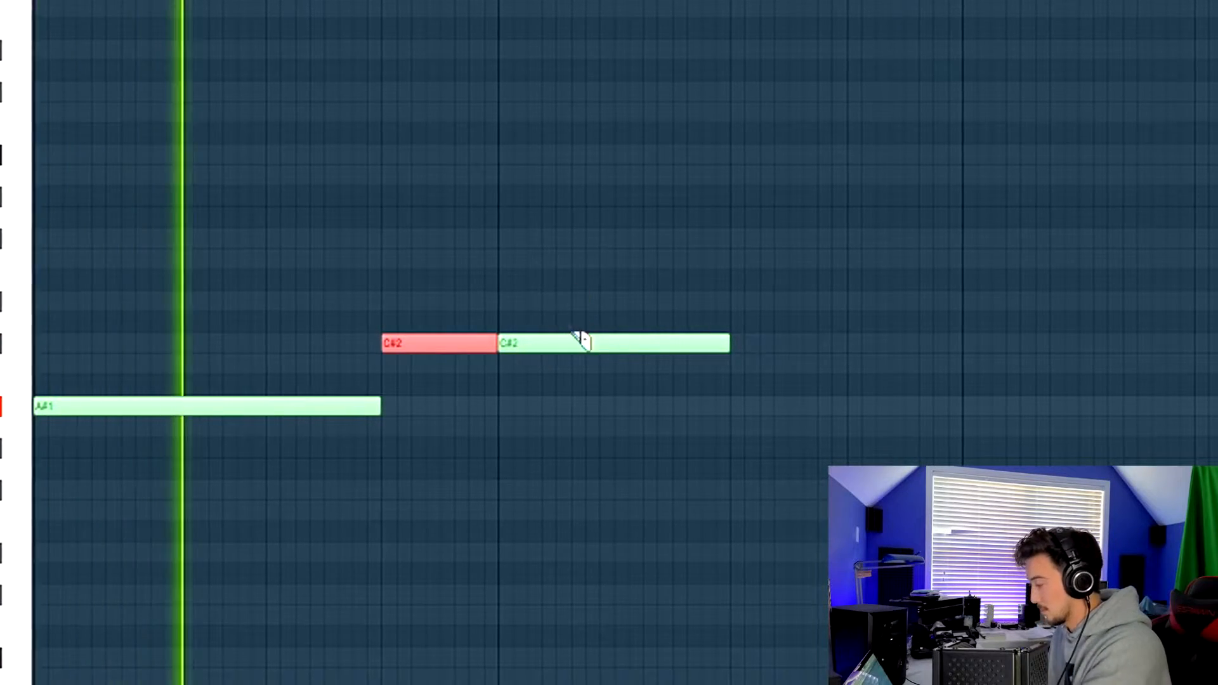
left_click_drag(527, 348, 524, 302)
key("space")
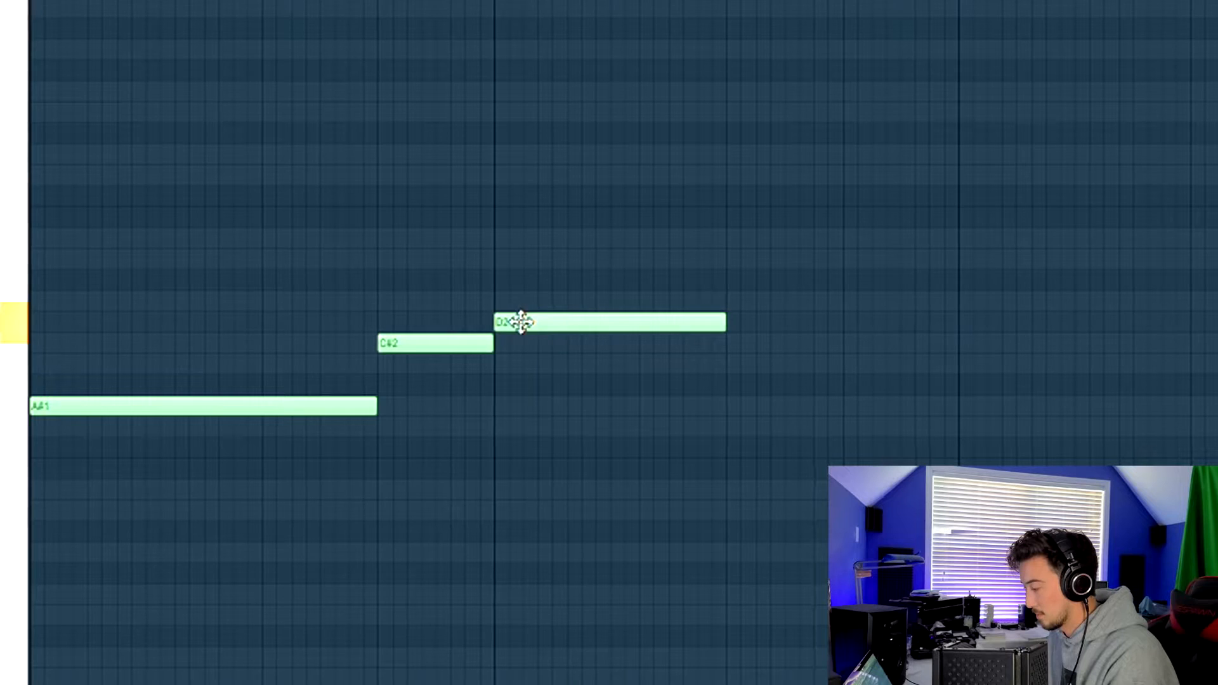
Step: Lower the second and third bass notes to C2 and C#2, and extend the phrase up to a closing short C2
left_click_drag(389, 349, 397, 383)
key("space")
left_click_drag(523, 309, 512, 343)
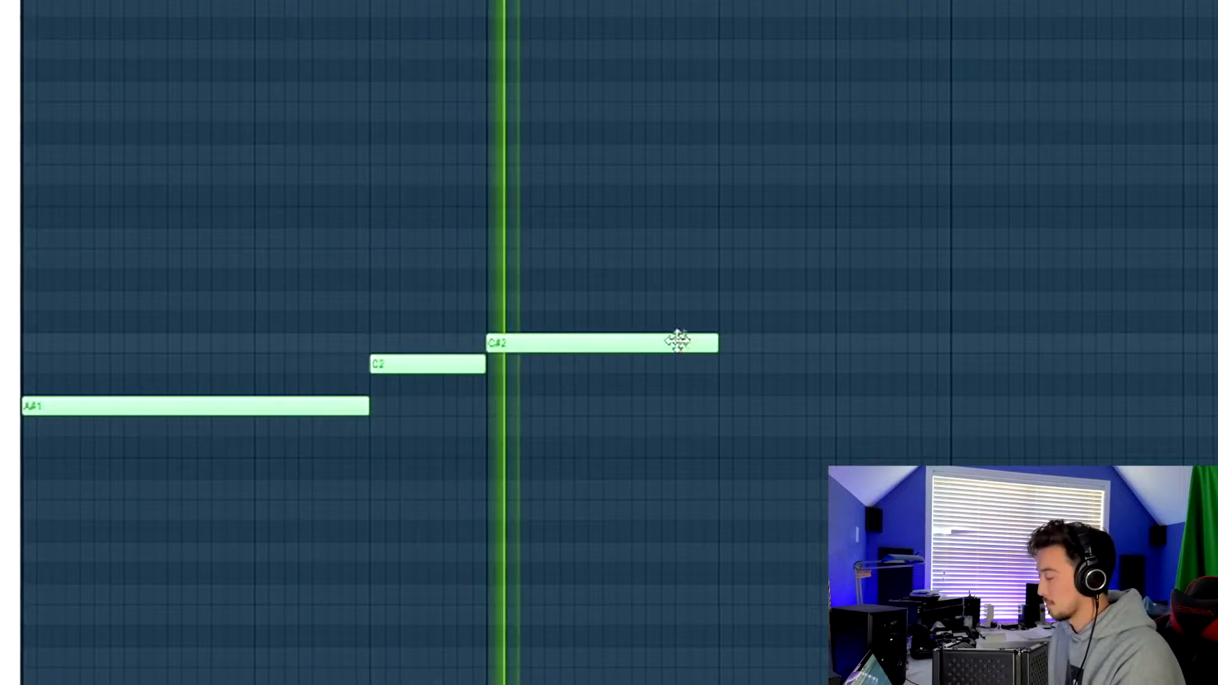
left_click_drag(713, 344, 946, 342)
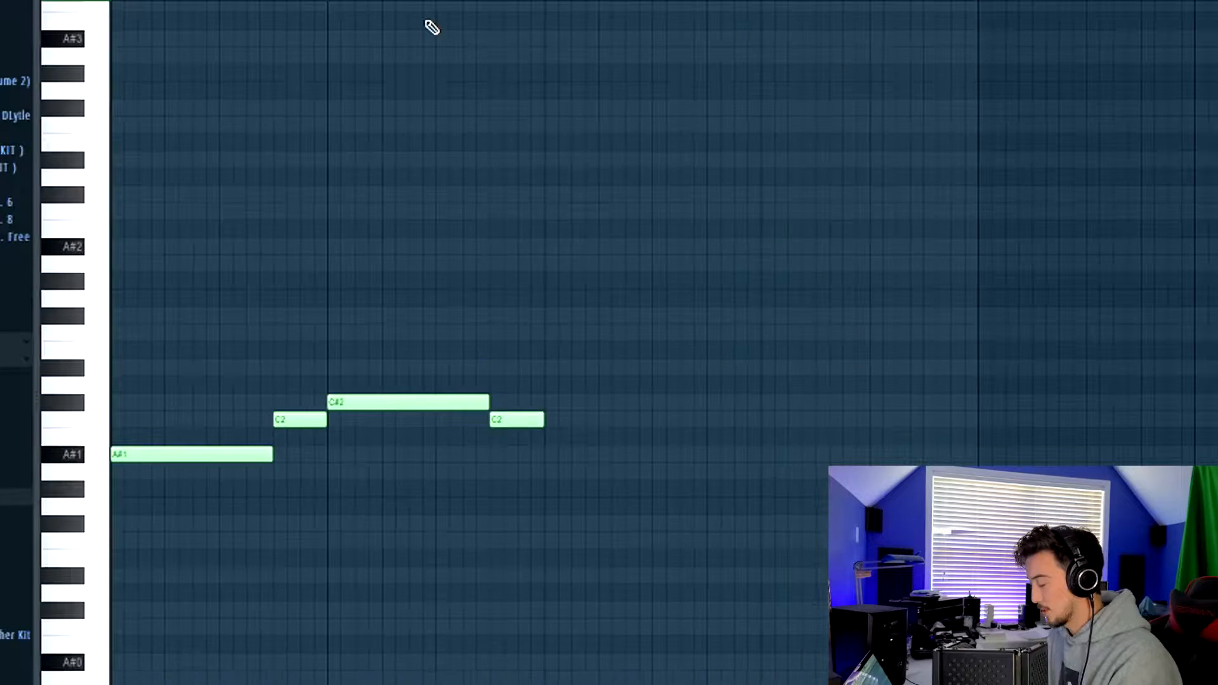
Step: Duplicate the whole four-note bass phrase three times in a row
key("ctrl+a")
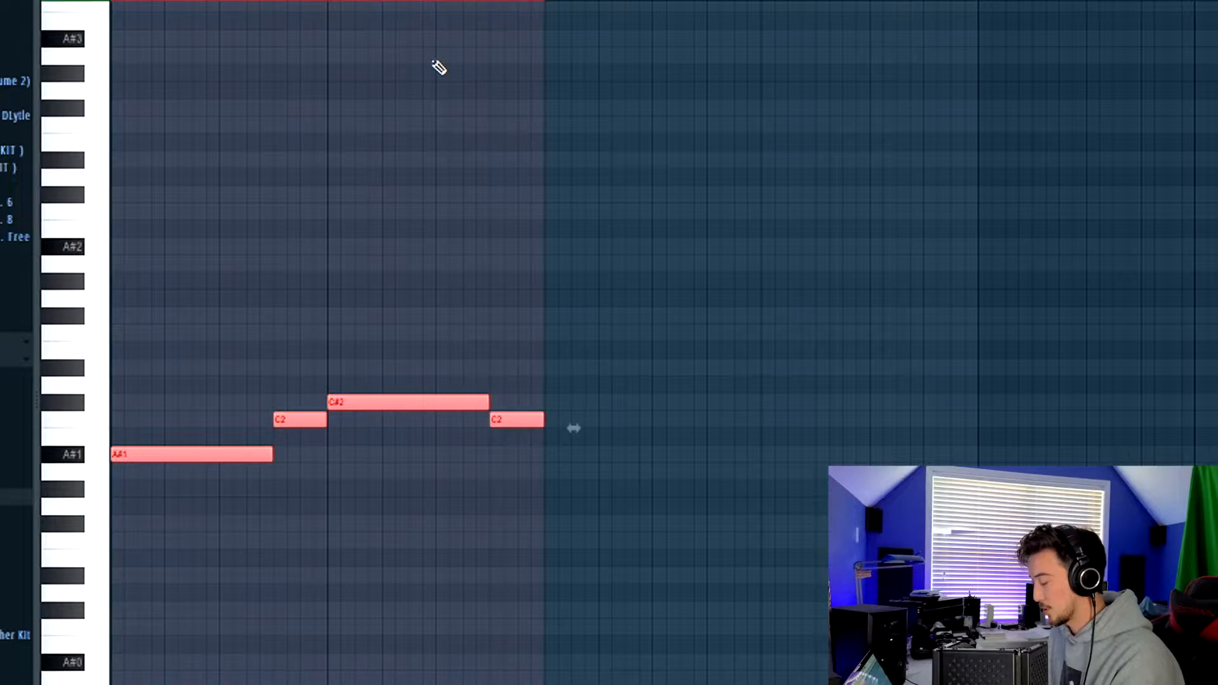
key("ctrl+b")
key("ctrl+b")
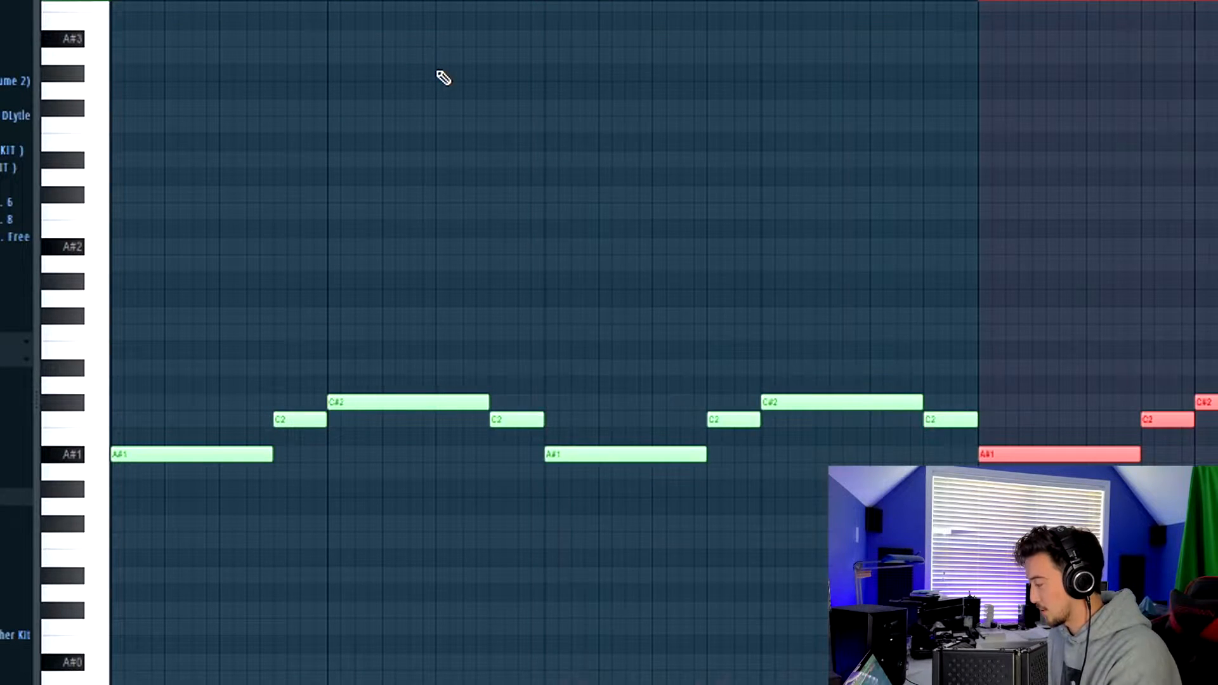
key("ctrl+b")
scroll(356, 213, "down", 2)
scroll(871, 73, "down", 1)
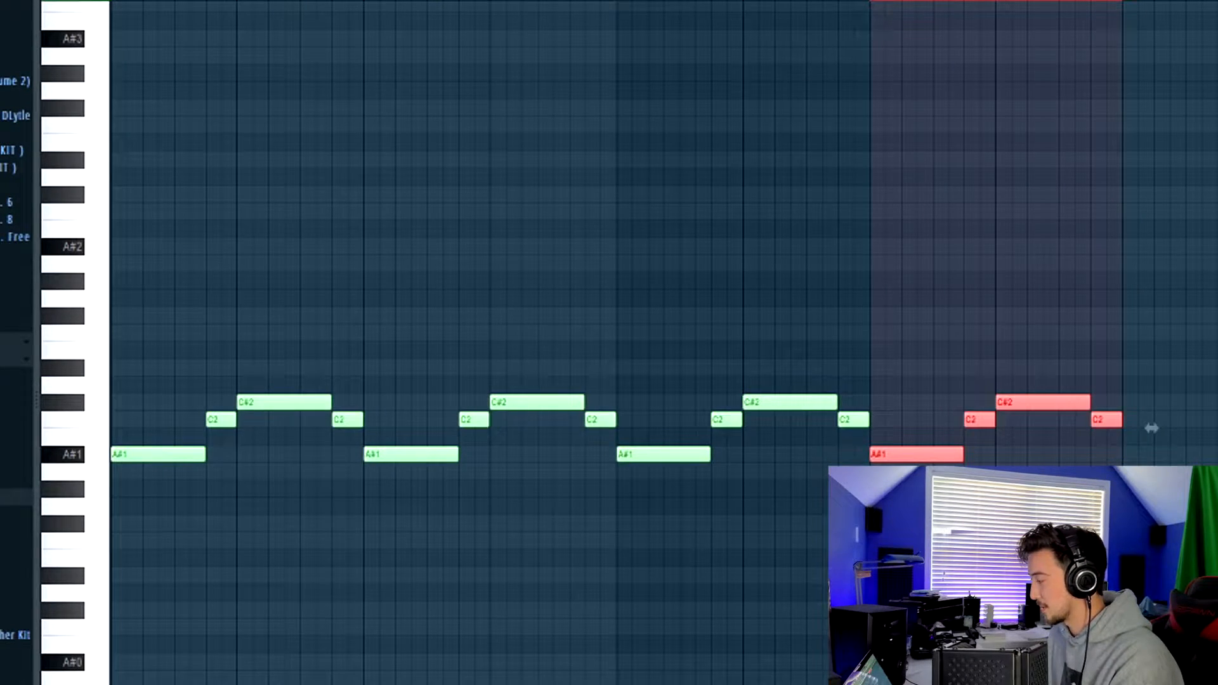
Step: Build a chord at the start of the pattern from the notes A#3, C#4, F4 and A#4
key("F5")
double_click(401, 33)
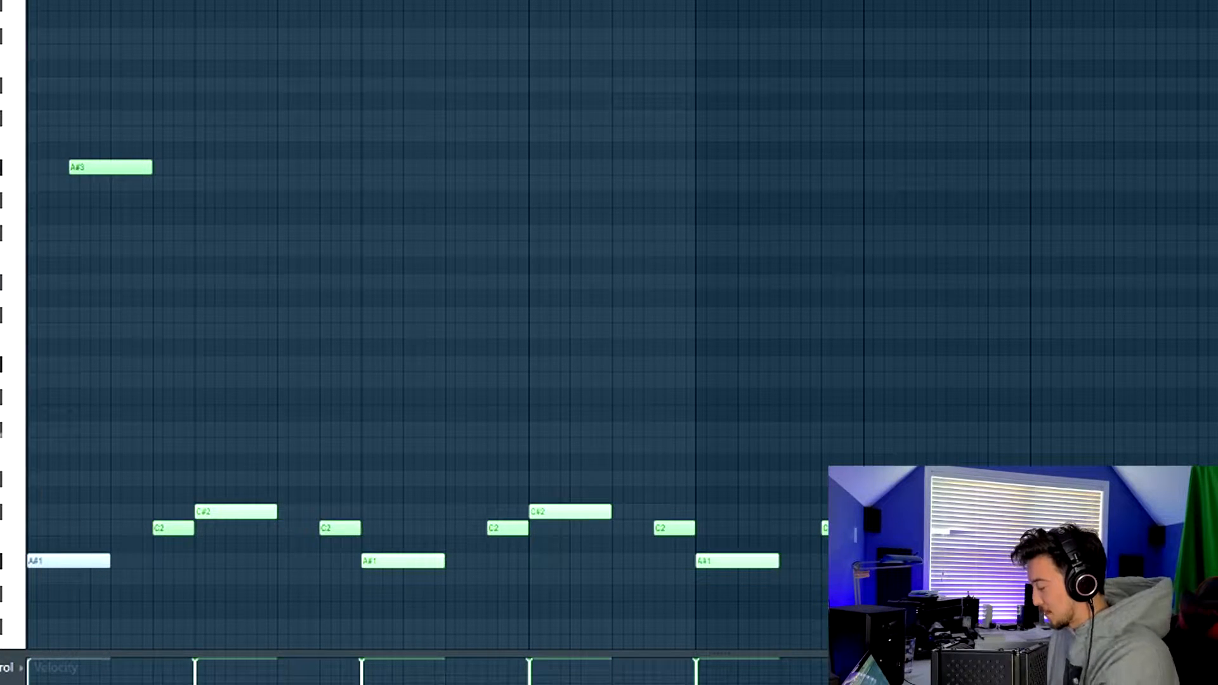
scroll(33, 413, "up", 5)
left_click_drag(108, 366, 28, 372)
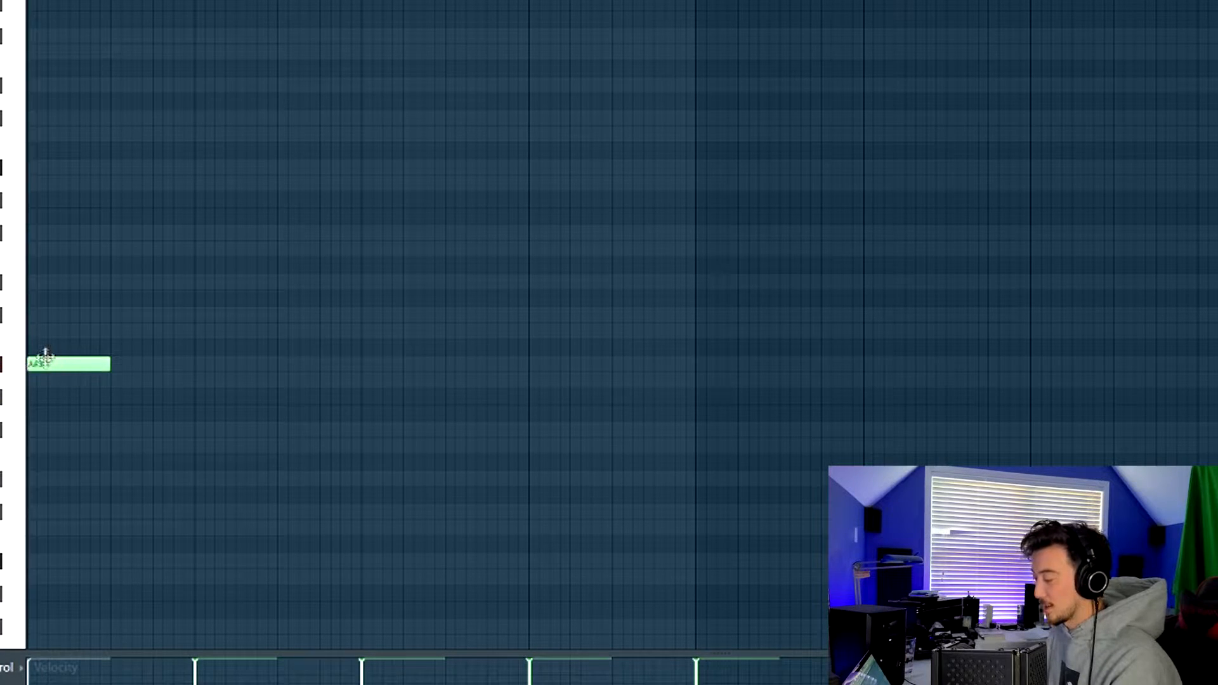
left_click(39, 313)
mouse_move(40, 313)
left_mouse_down()
mouse_move(29, 273)
mouse_move(40, 317)
left_mouse_up()
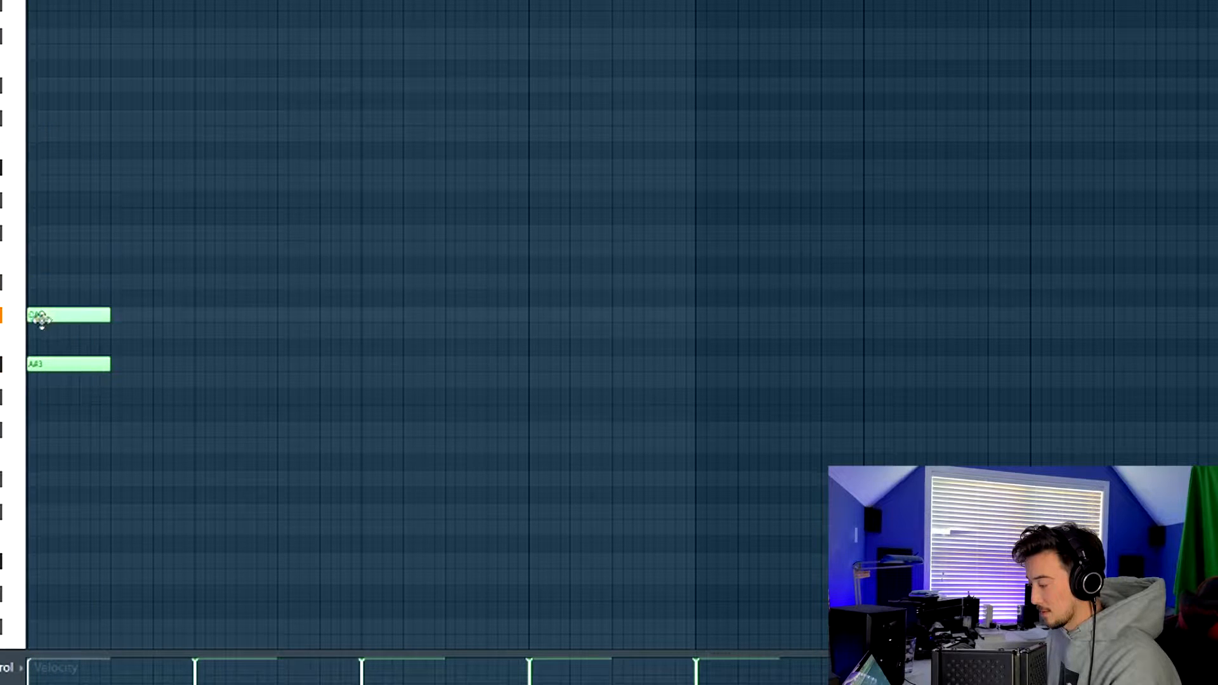
mouse_move(46, 250)
left_mouse_down()
mouse_move(60, 253)
mouse_move(49, 250)
left_mouse_up()
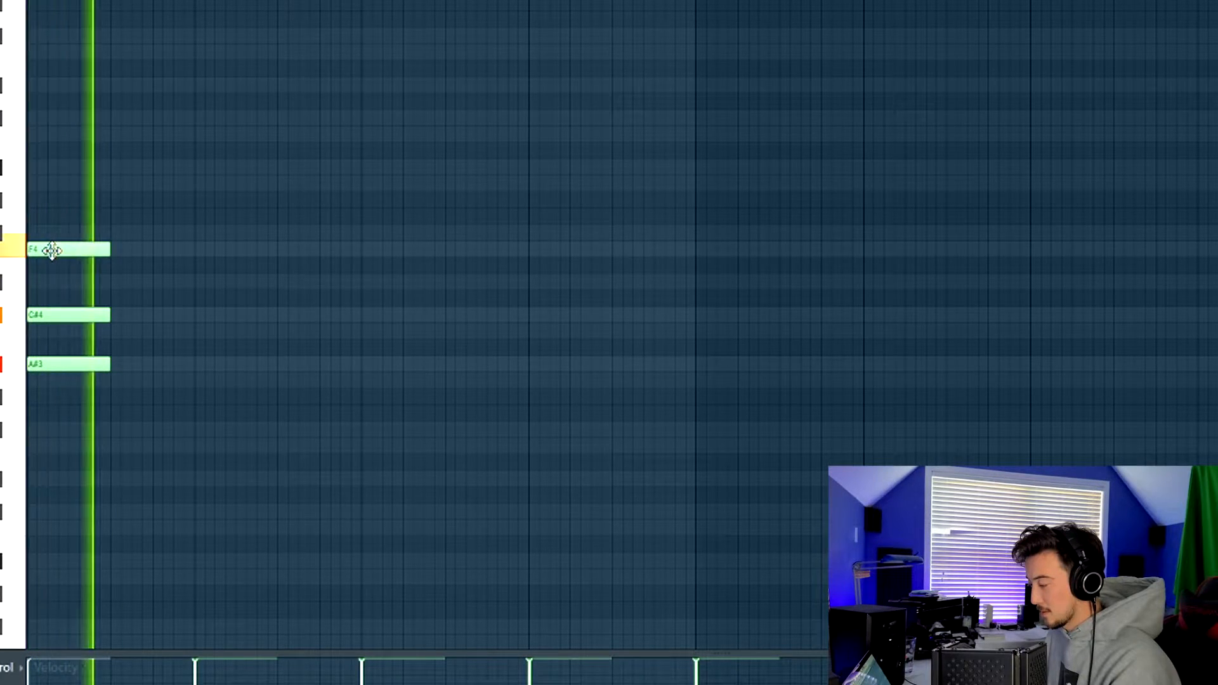
left_click(37, 184)
left_click_drag(38, 184, 46, 163)
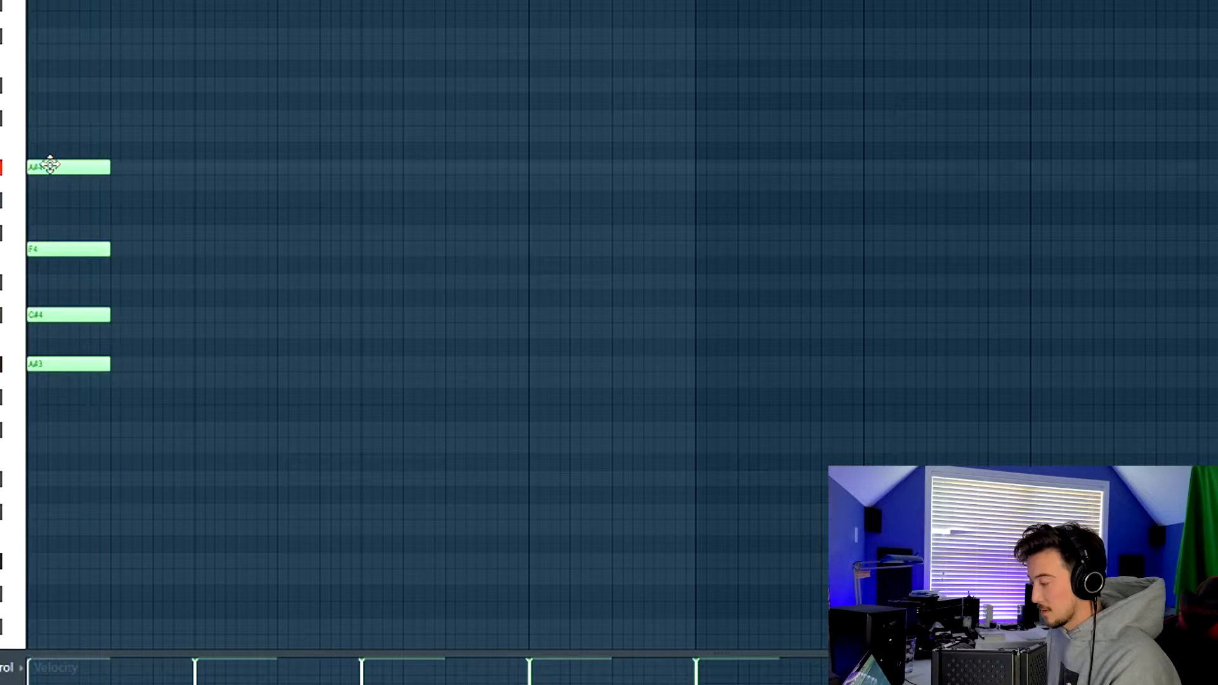
key("space")
Step: Raise the chord's F4 note by one octave to F5
scroll(51, 340, "down", 1)
scroll(50, 374, "up", 2)
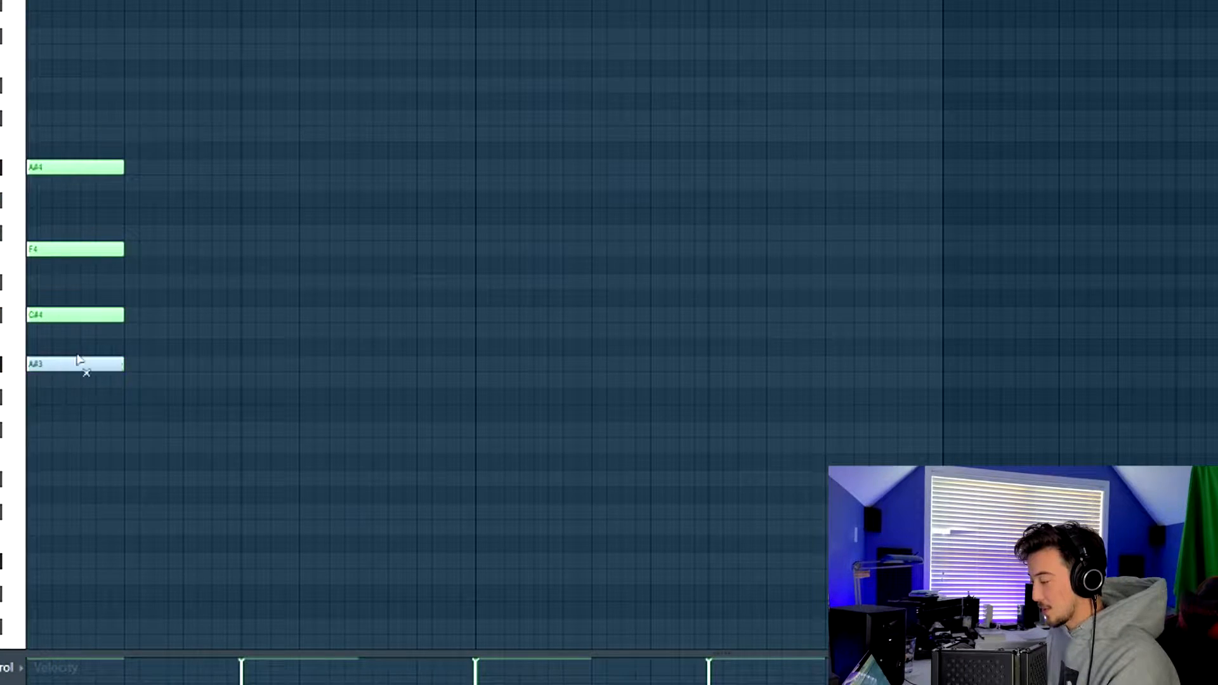
scroll(22, 300, "down", 1)
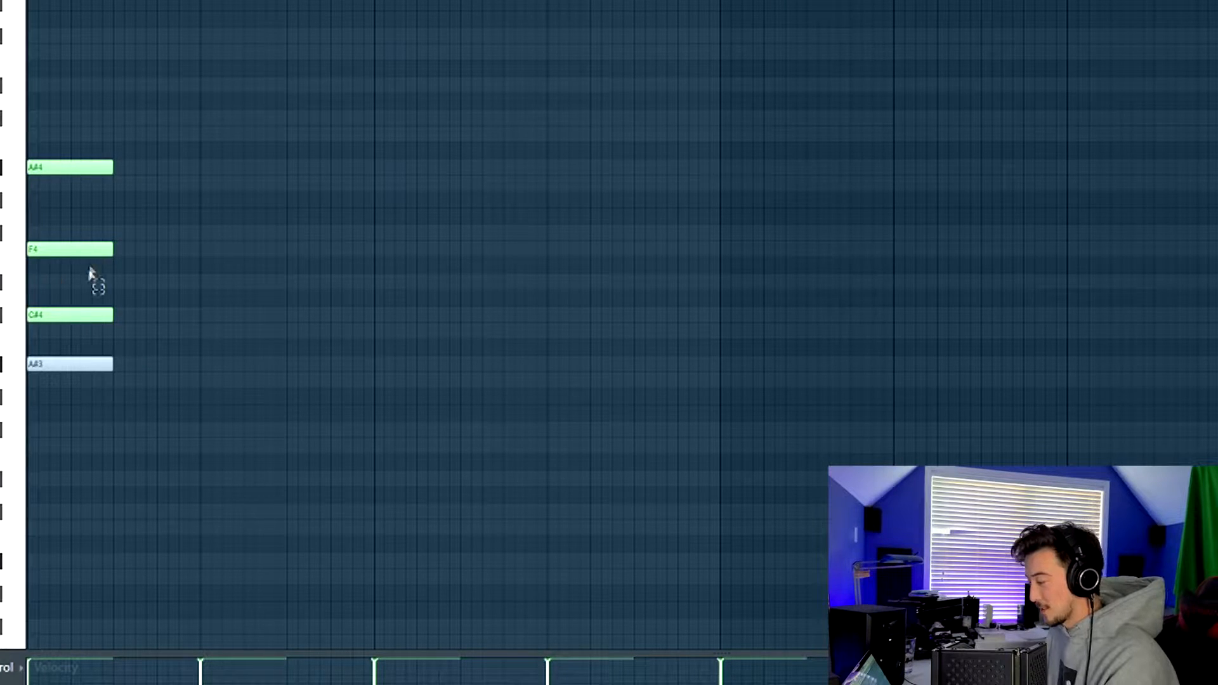
left_click_drag(89, 272, 185, 227)
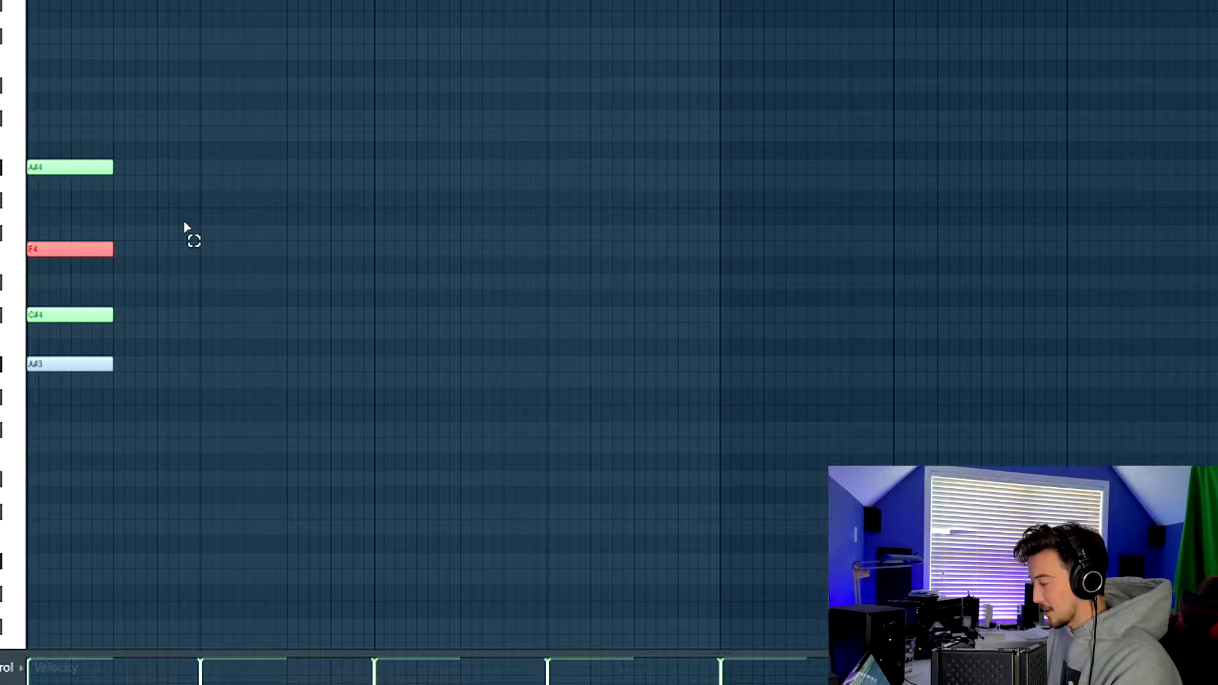
key("ctrl+Up")
scroll(210, 223, "up", 3)
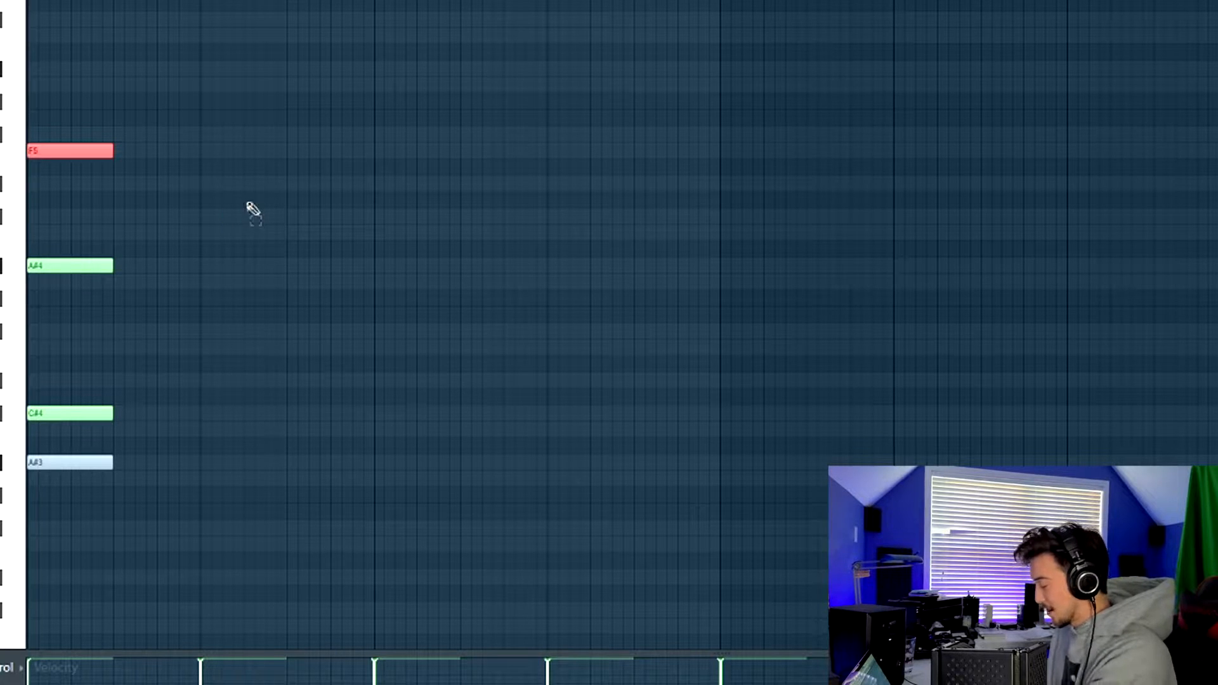
scroll(254, 207, "down", 3)
scroll(235, 93, "up", 5)
Step: Play back the first chord and strum its C#4, A#4 and F5 notes
key("space")
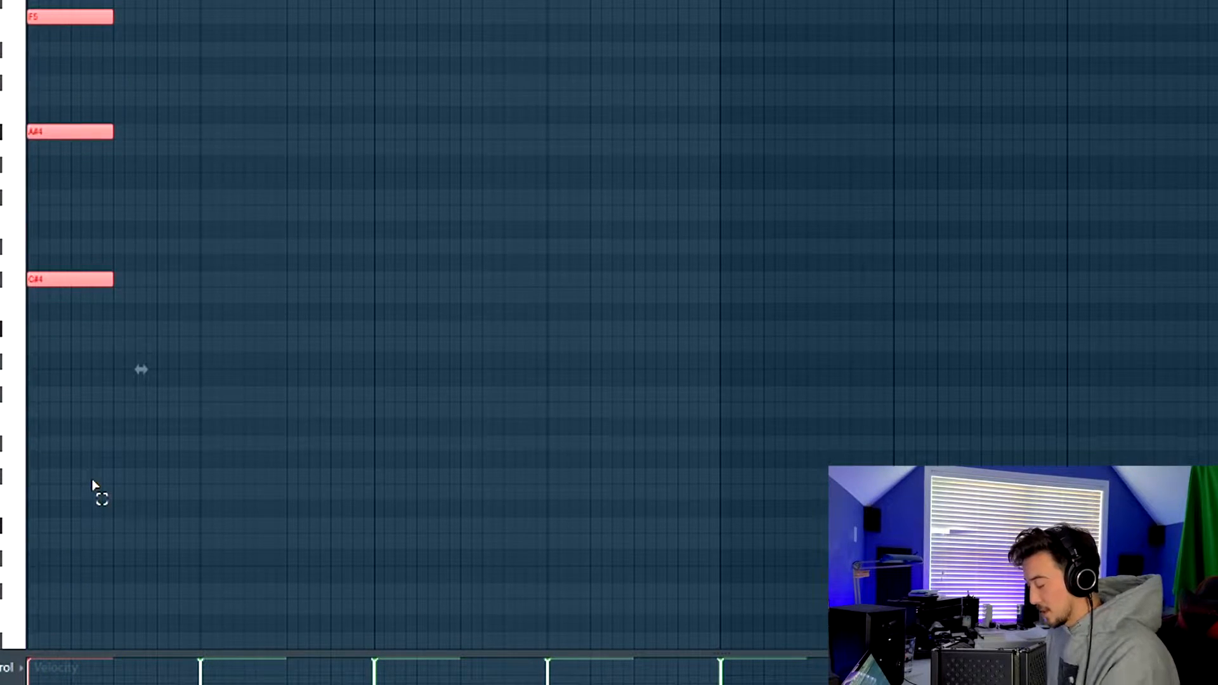
key("alt+s")
key("space")
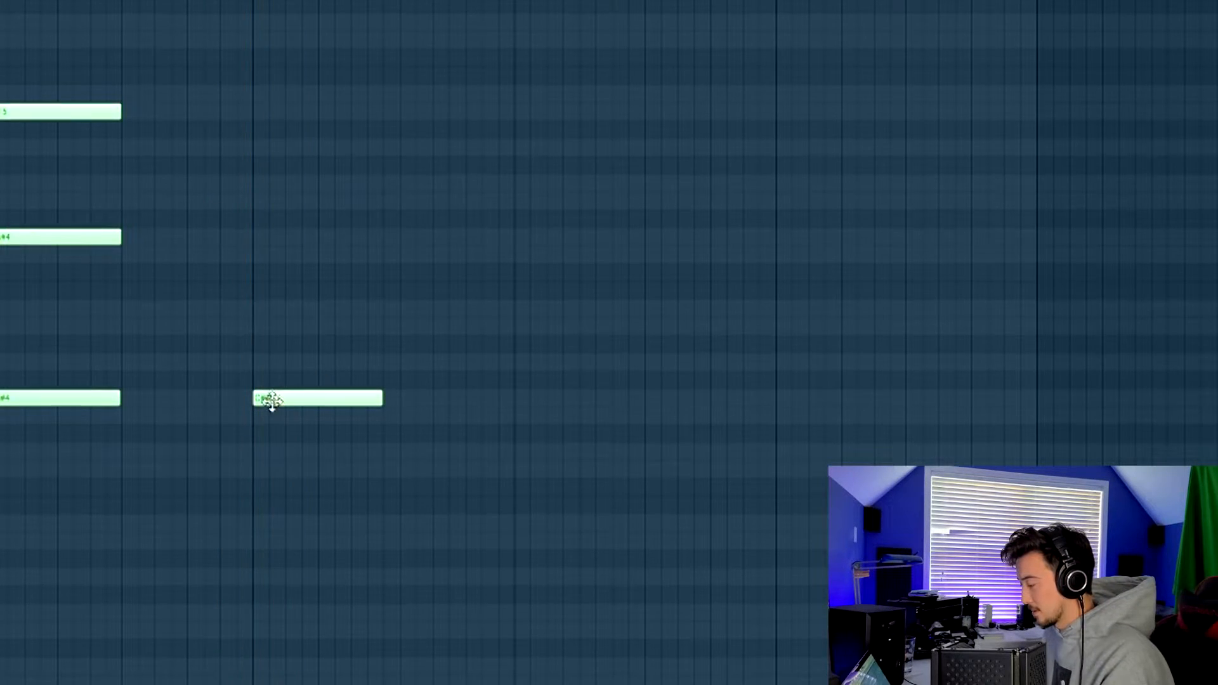
Step: Build the second chord from C#4, F4, A#4, D#5 and F#5, trying A5 as its top note
left_click_drag(263, 366, 287, 29)
key("space")
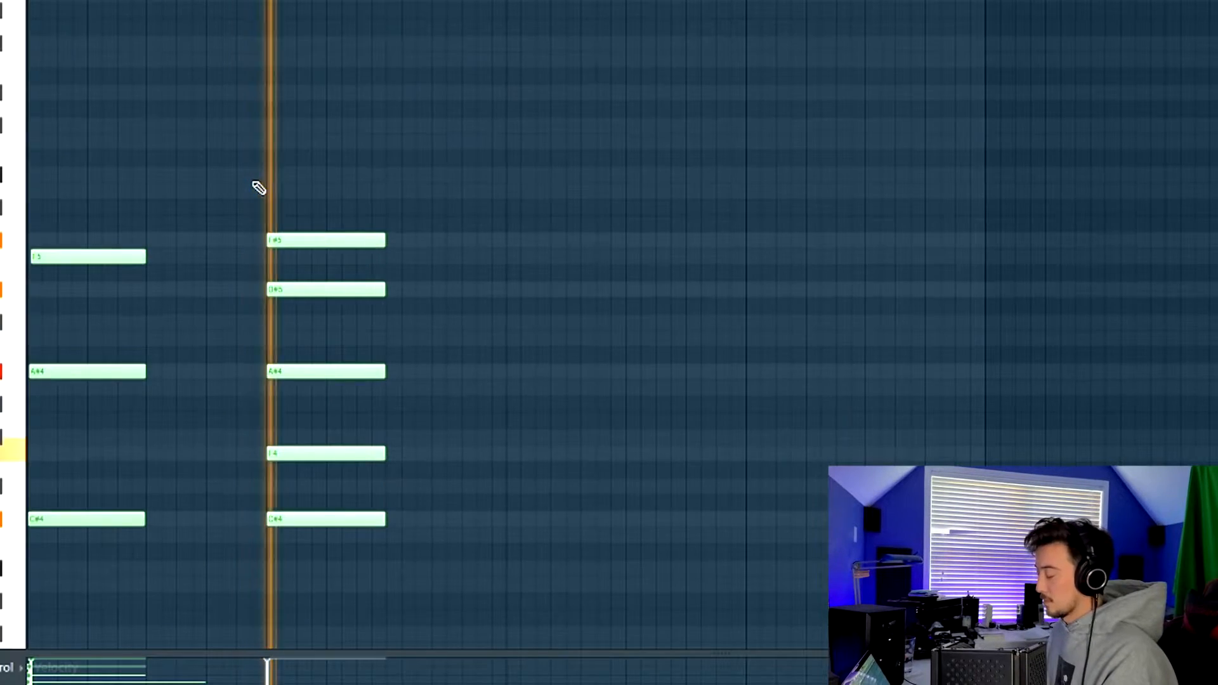
key("space")
key("space")
left_click_drag(287, 184, 292, 183)
key("space")
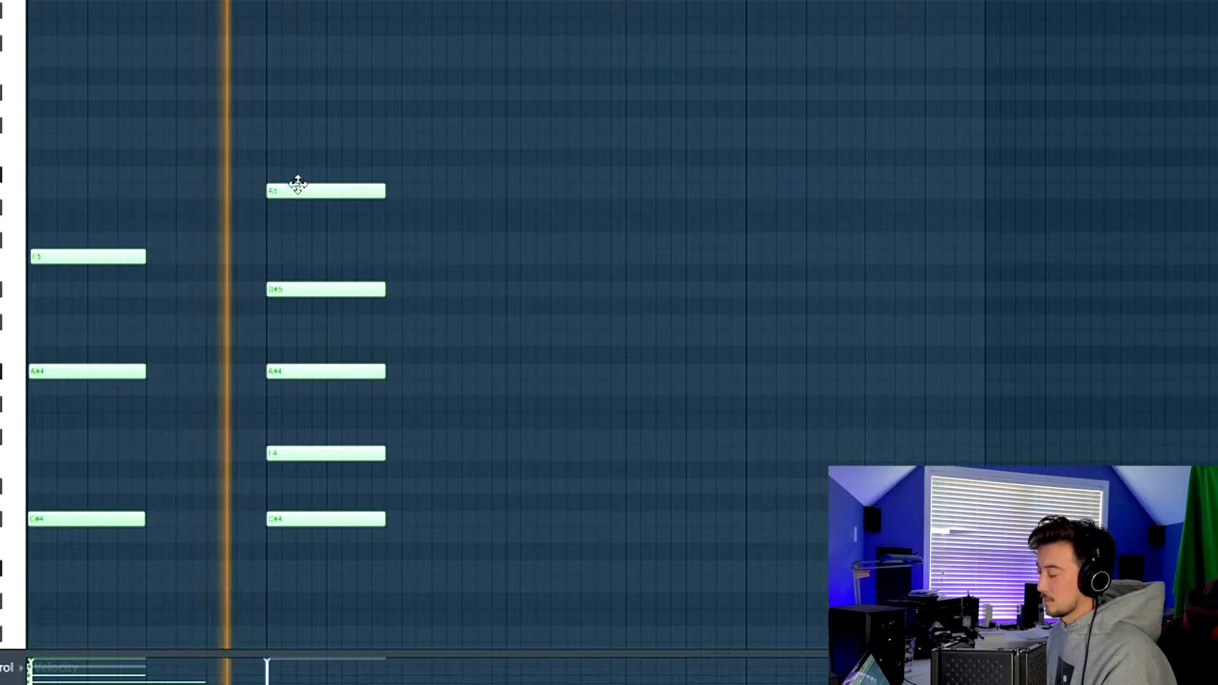
left_click_drag(298, 185, 295, 248)
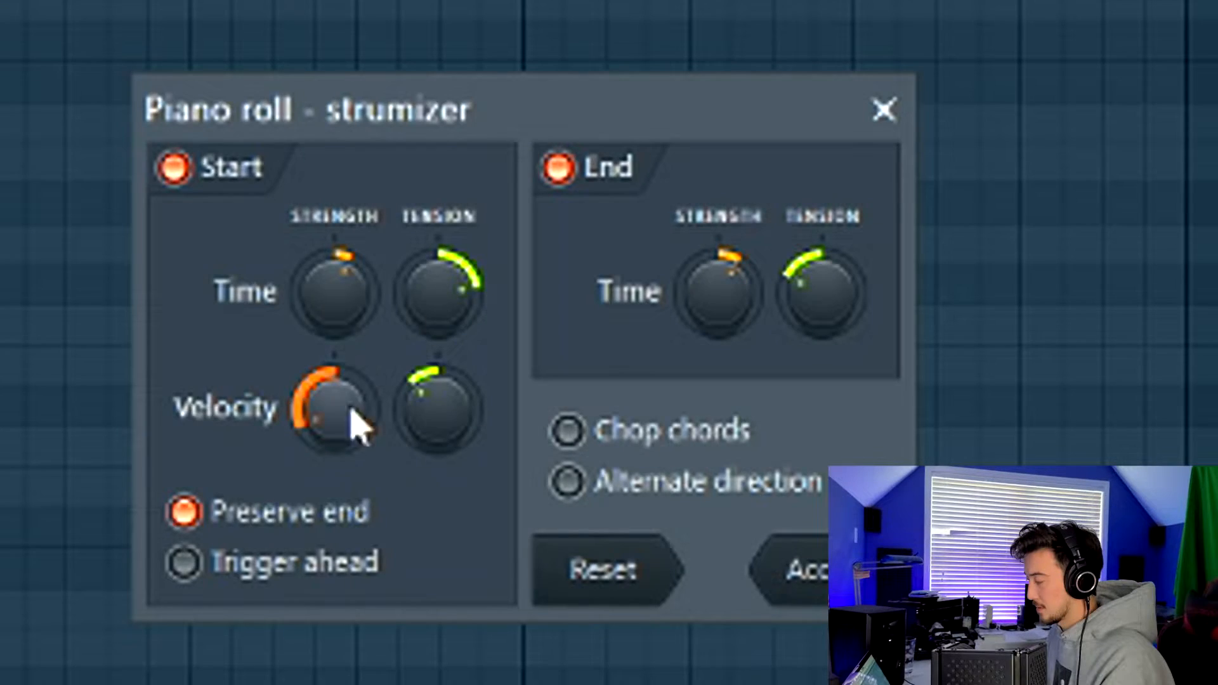
Step: Adjust the start velocity strength in the strumizer
left_click_drag(354, 422, 354, 406)
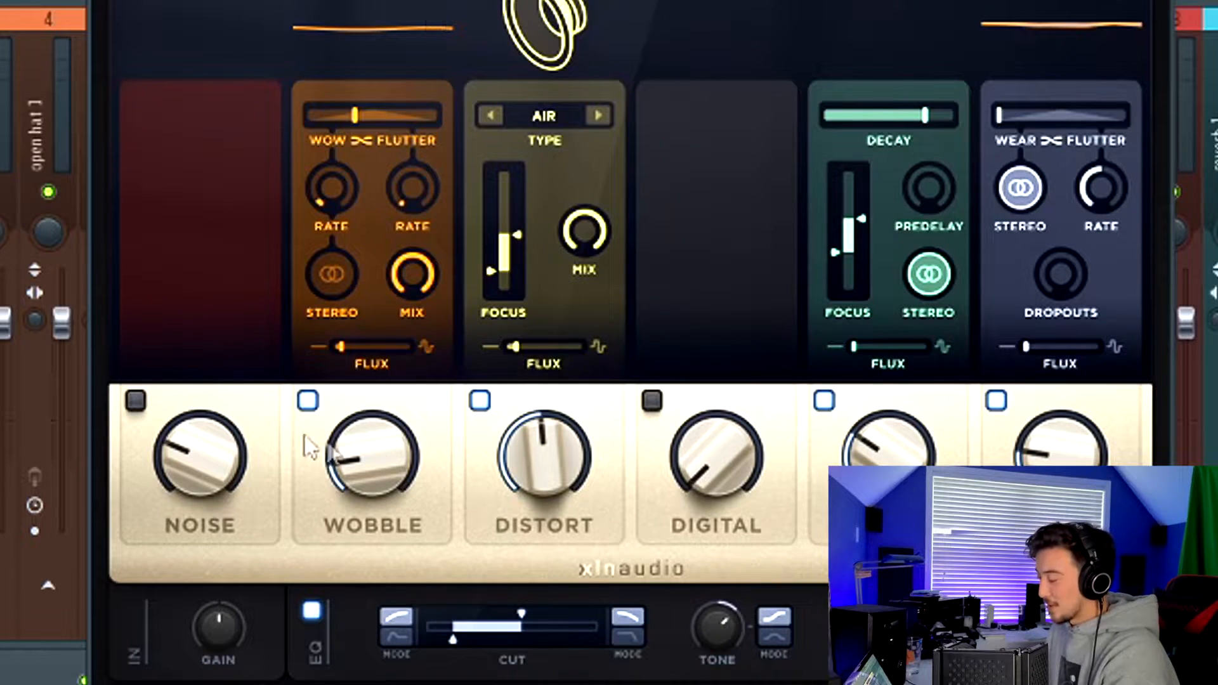
Step: Adjust the high cut and the tone in the EQ section of the XLN Audio effect
left_click_drag(521, 618, 519, 631)
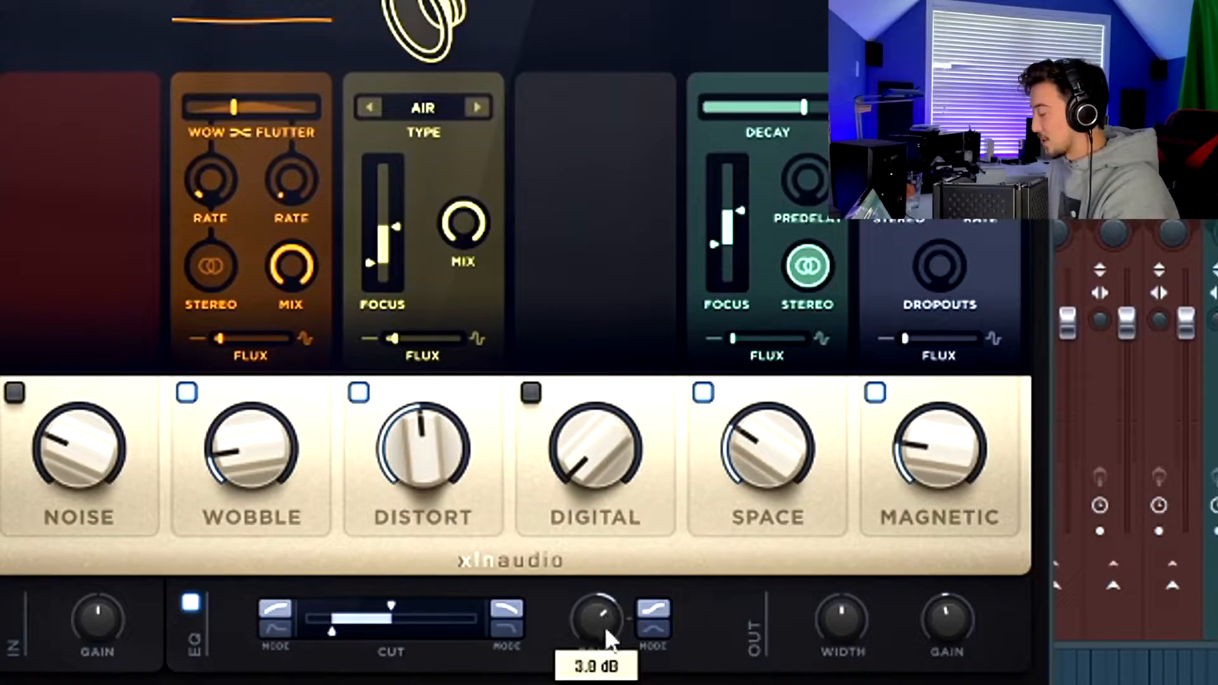
left_click_drag(725, 634, 732, 633)
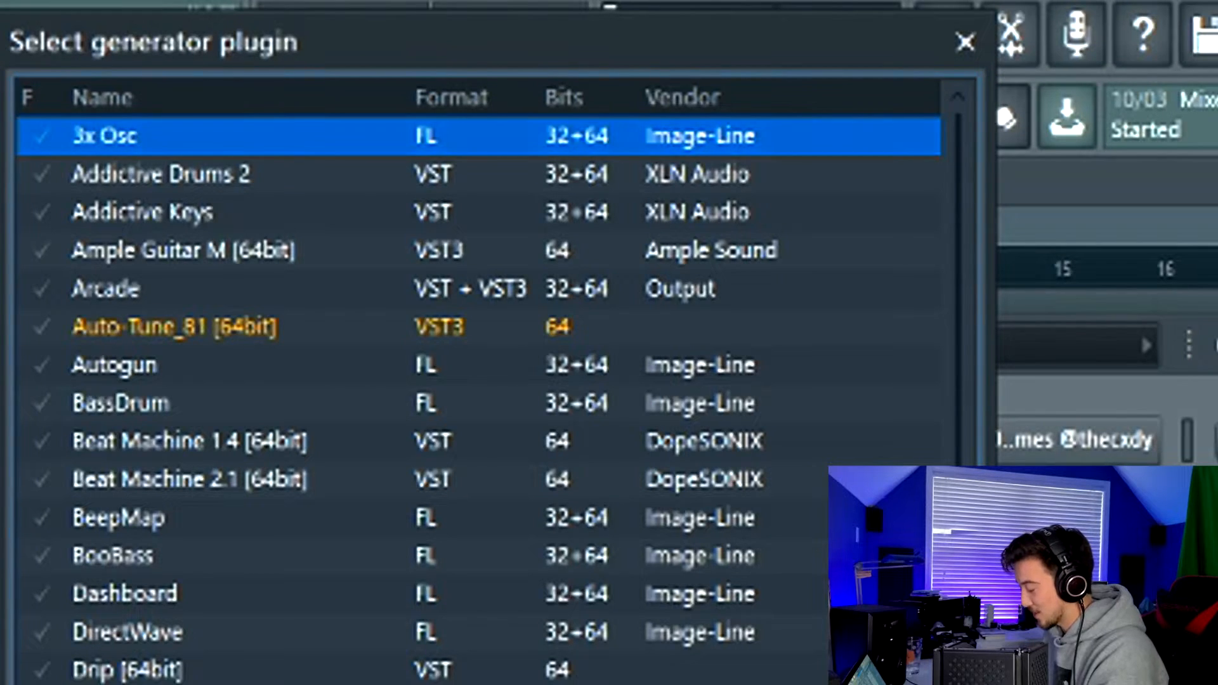
Step: Search the generator plugin list for srx
type("srx")
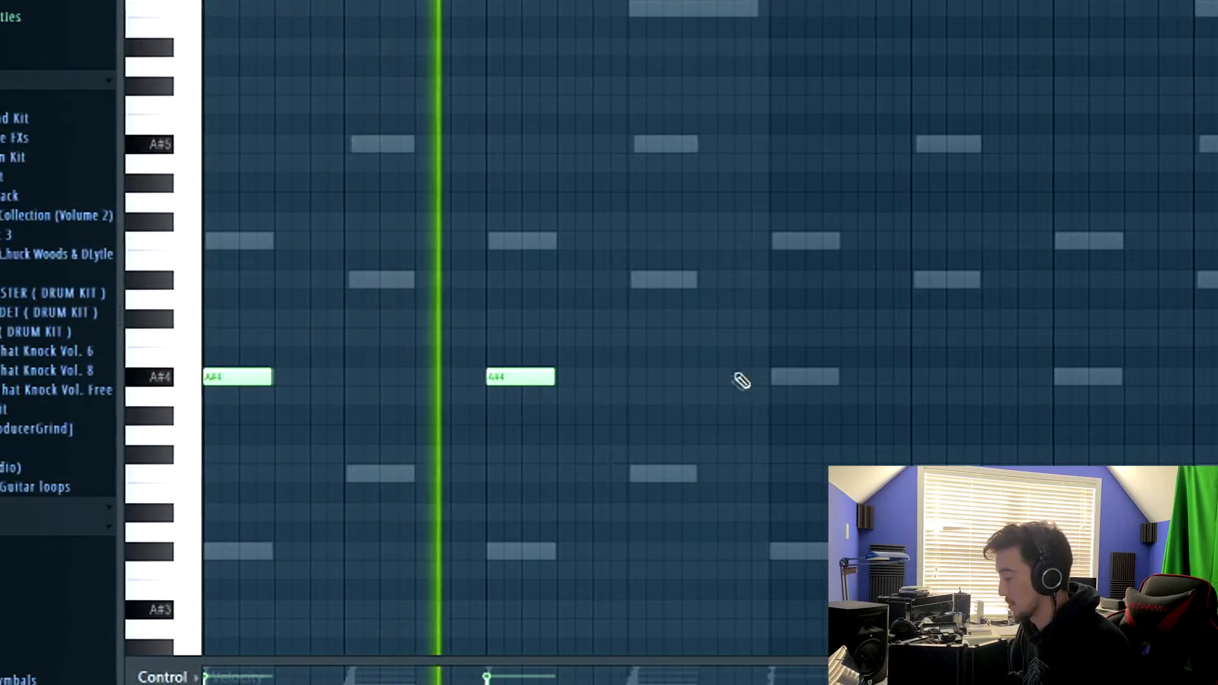
Step: Add two more melody notes aligned with the third and fourth ghost chords that contain A#4
left_click(772, 376)
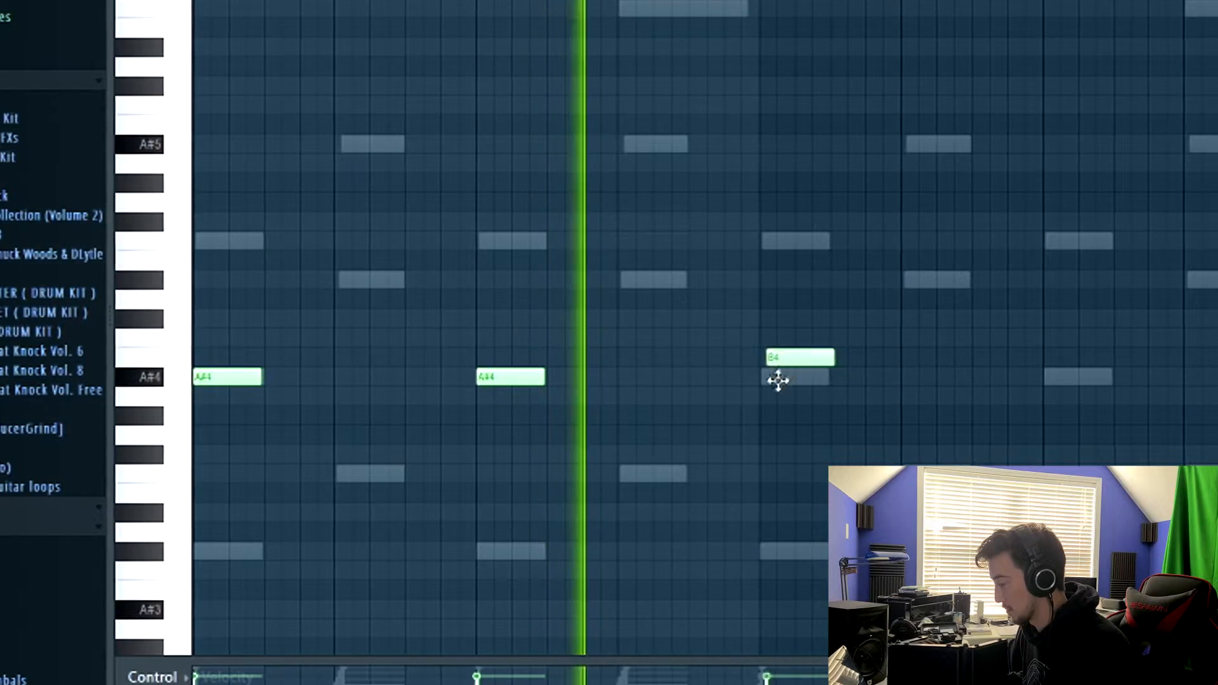
left_click(914, 393)
left_click_drag(906, 387, 1042, 375)
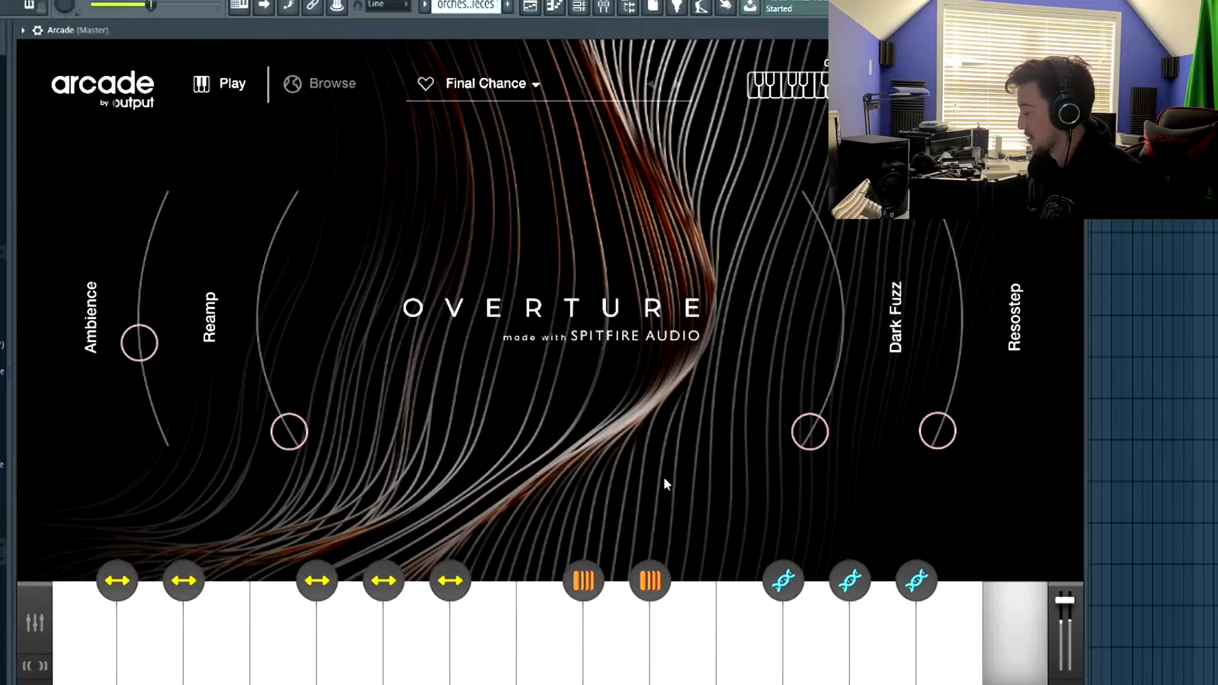
Step: Play back the Arcade part
left_click_drag(616, 31, 609, 30)
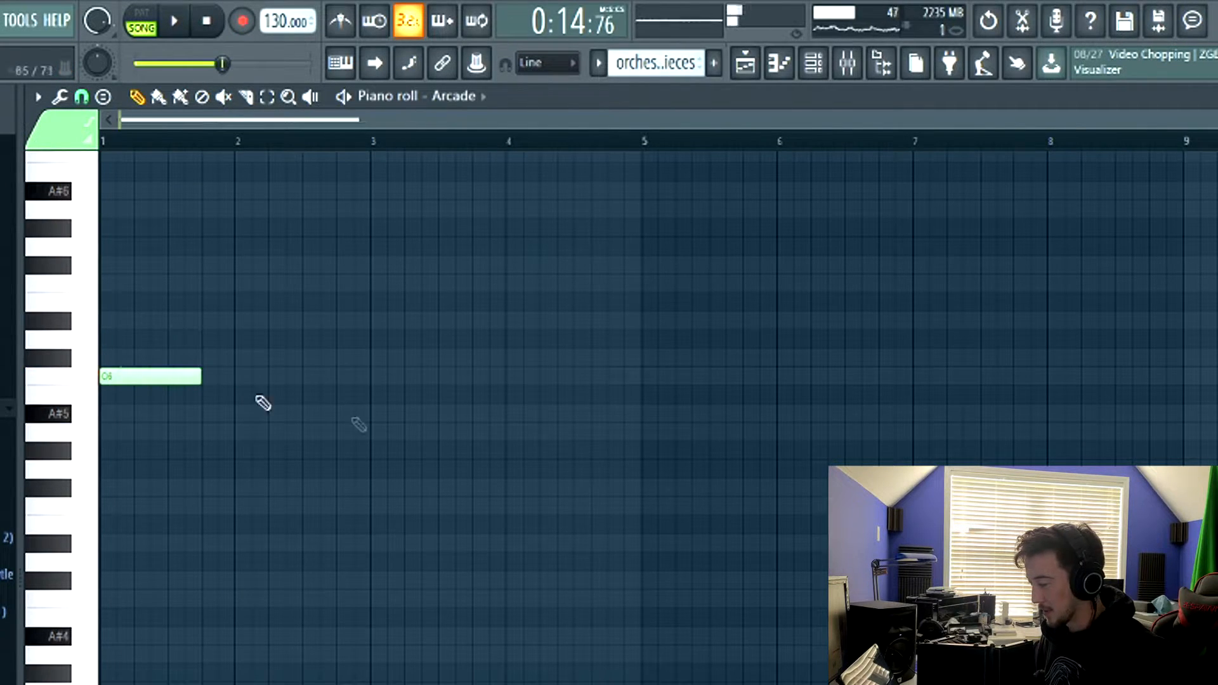
key("space")
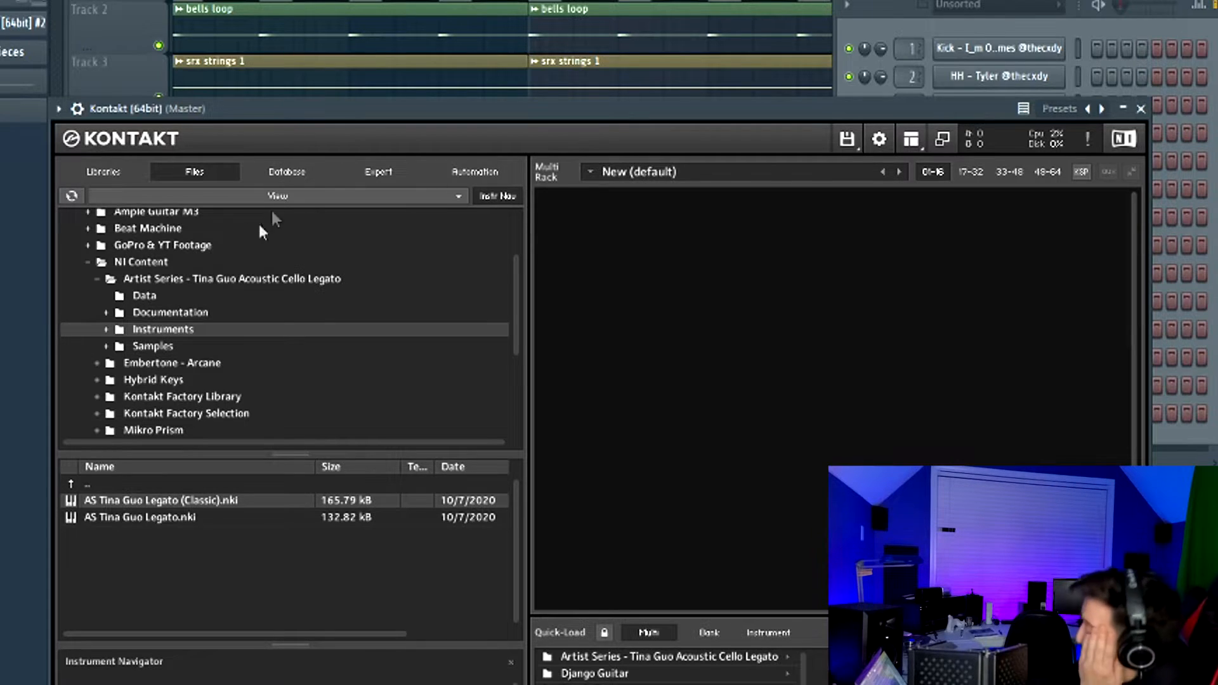
Step: Load the AS Tina Guo Legato (Classic).nki instrument in Kontakt
double_click(220, 504)
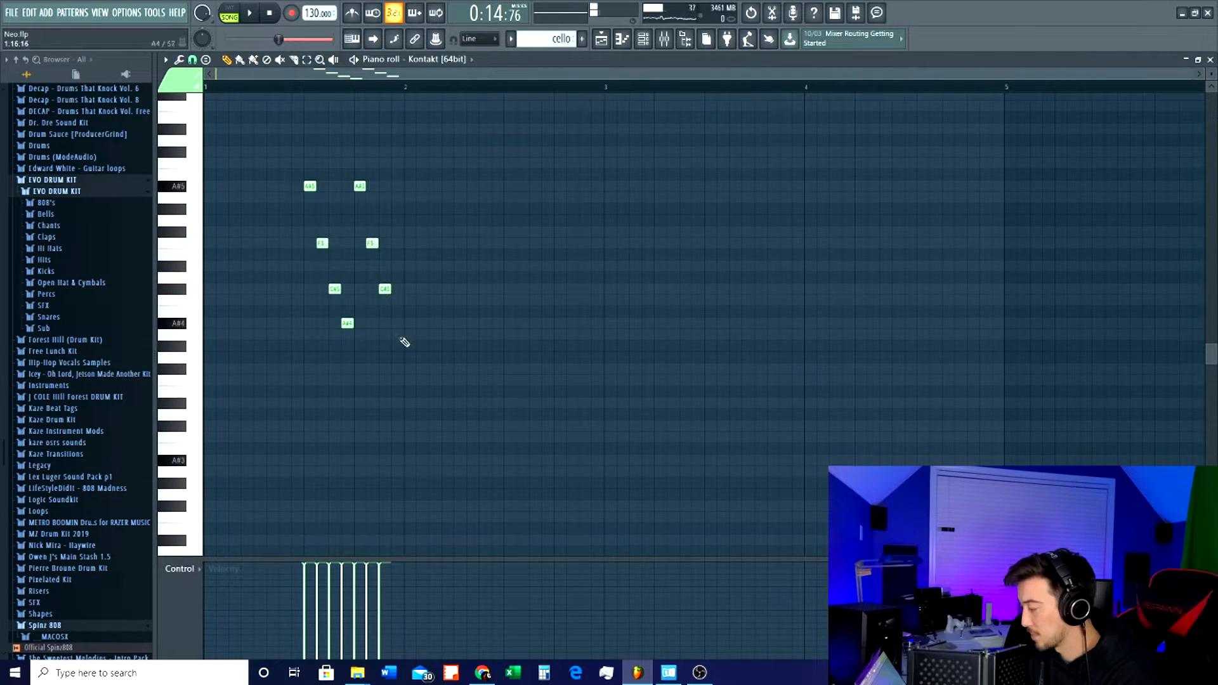
Step: Play back the cello arpeggio and add a low D#4 note to its last descending run
key("space")
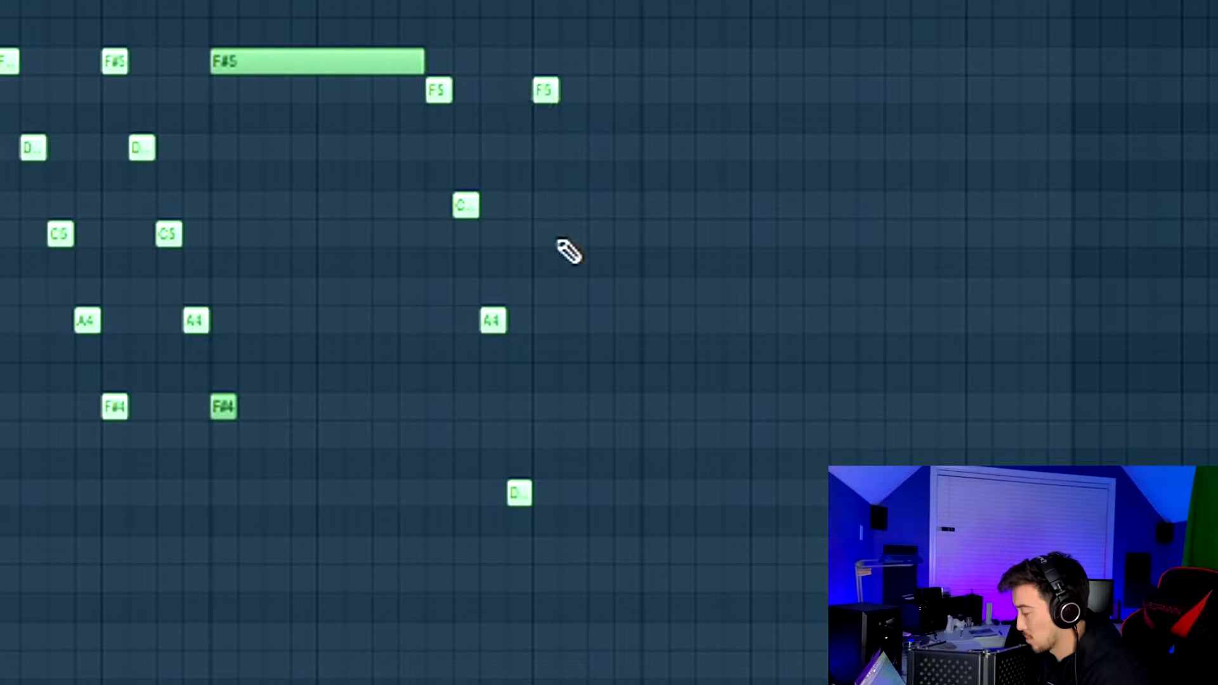
left_click(620, 495)
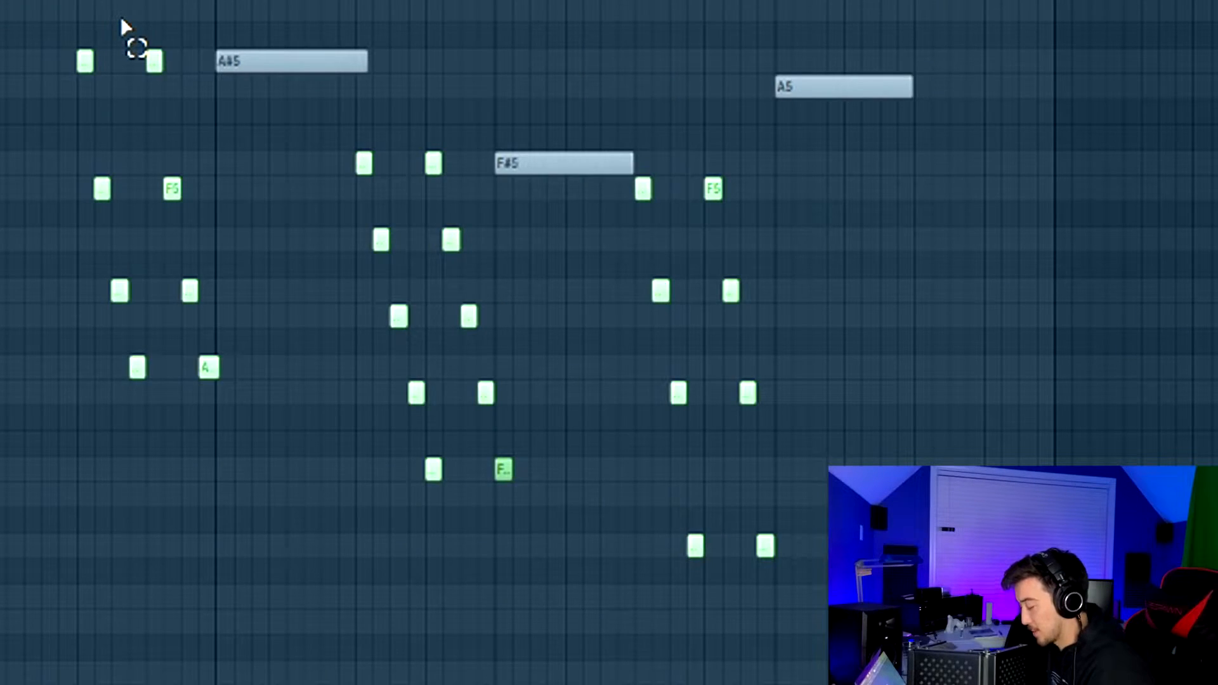
Step: Lower all cello notes before the last long A5 note by one octave
left_click_drag(125, 26, 775, 27)
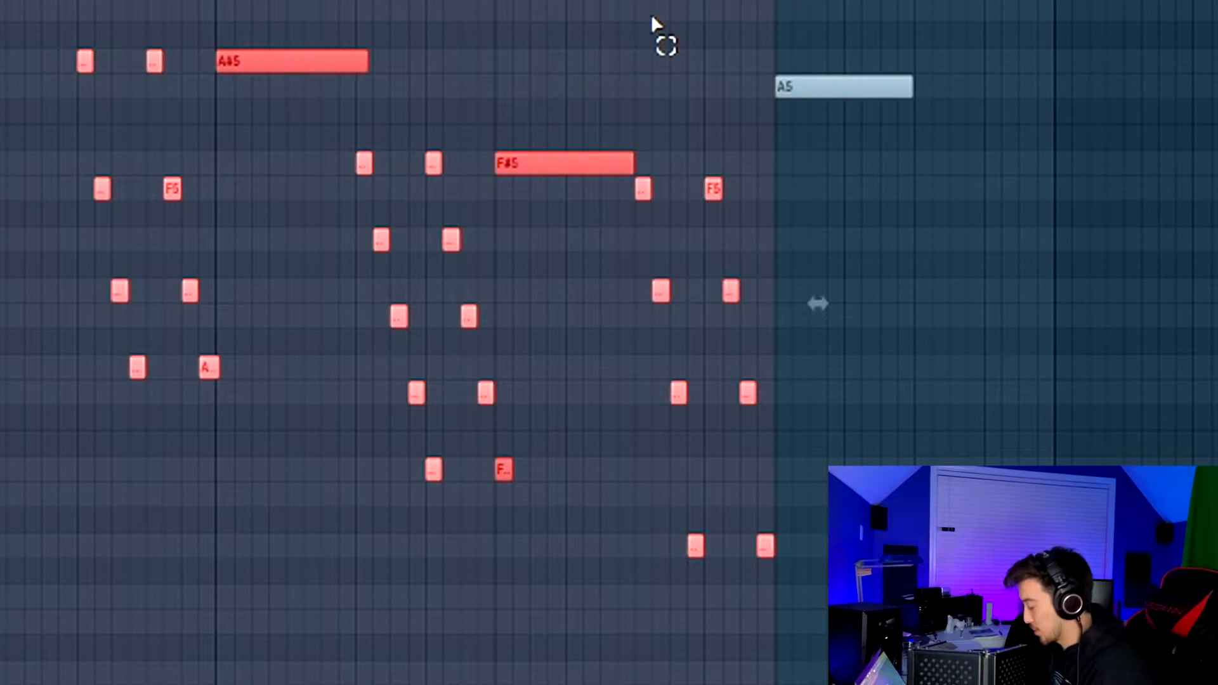
key("ctrl+Down")
scroll(653, 21, "down", 5)
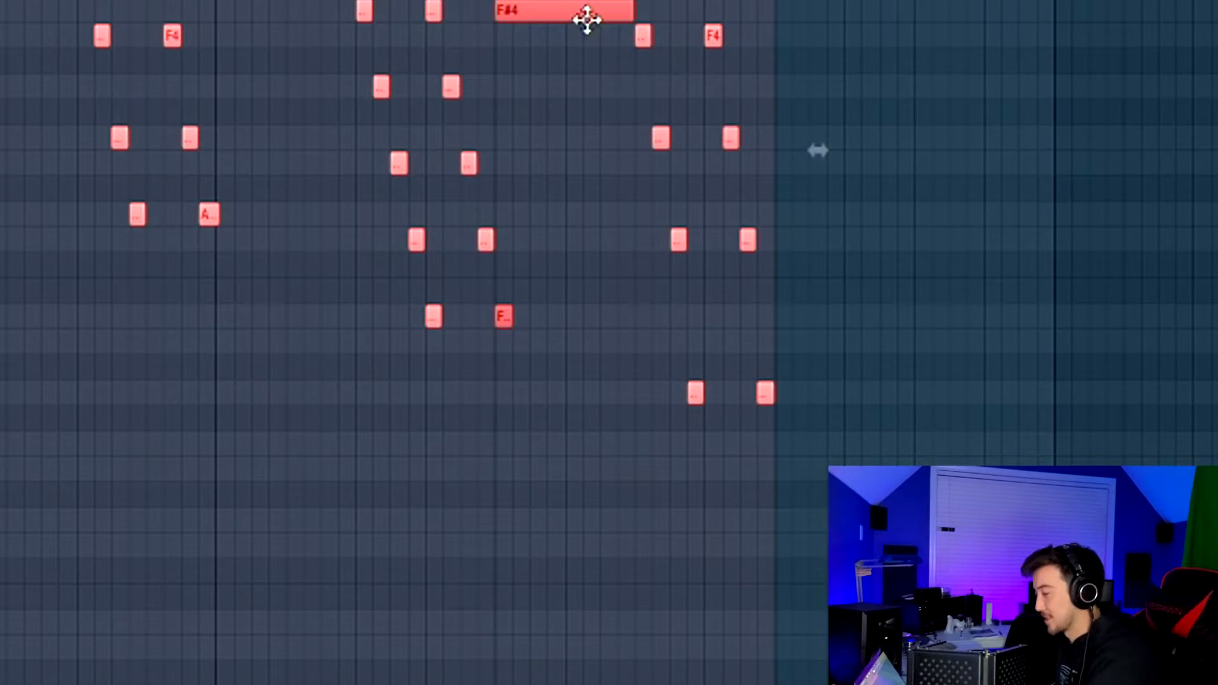
Step: Play back the cello arpeggio and select the cello loop 1 clip in the playlist
scroll(812, 380, "up", 3)
key("space")
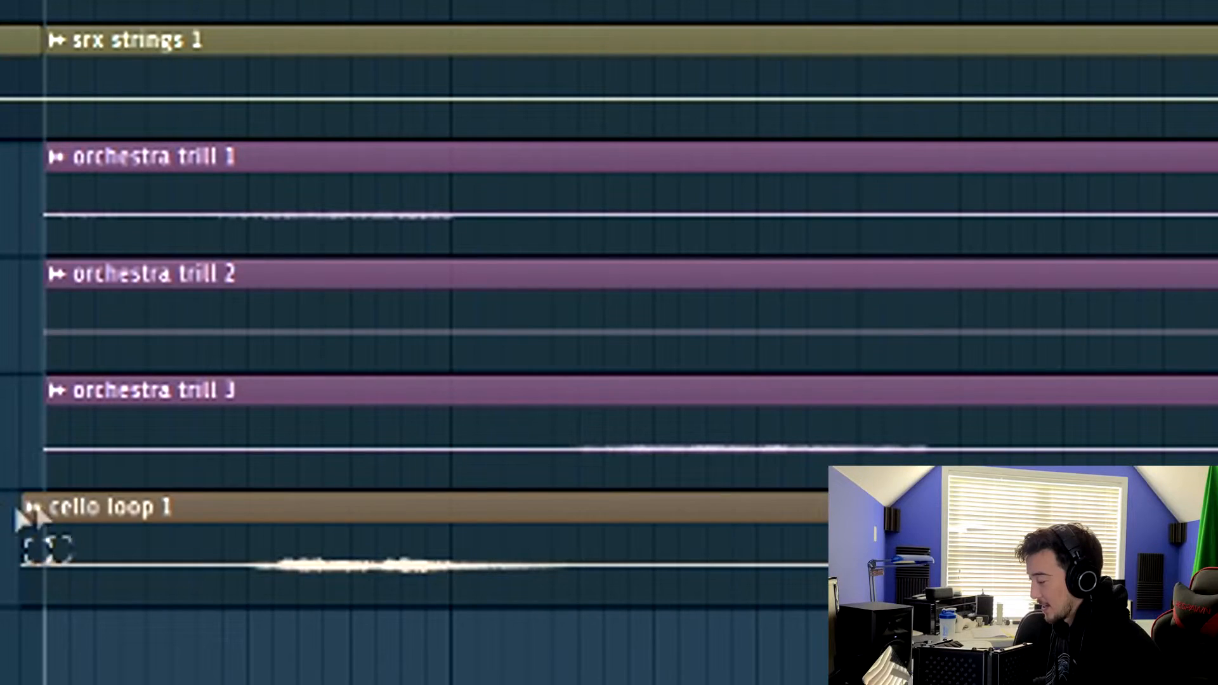
left_click(23, 508)
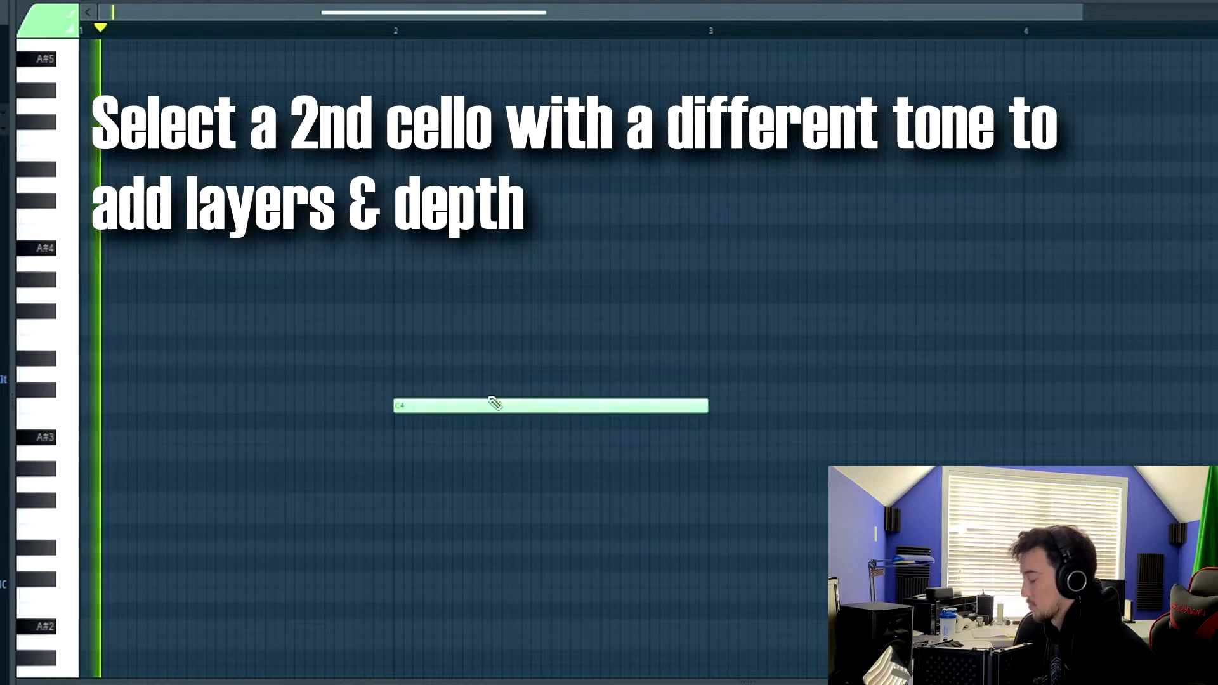
Step: Stack D#4 and C#5 notes above the C4 at bar 2, starting each slightly later, and shorten the C#5 to under half a bar
left_click_drag(396, 348, 428, 354)
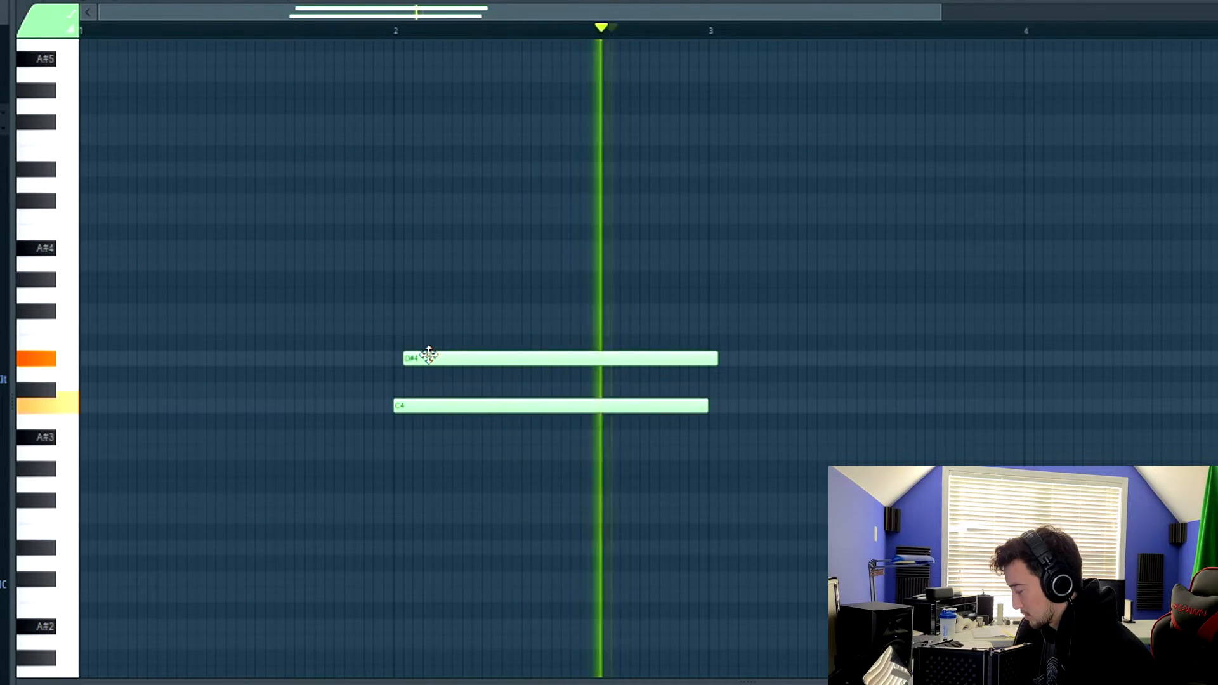
left_click(425, 312)
left_click_drag(424, 314, 464, 198)
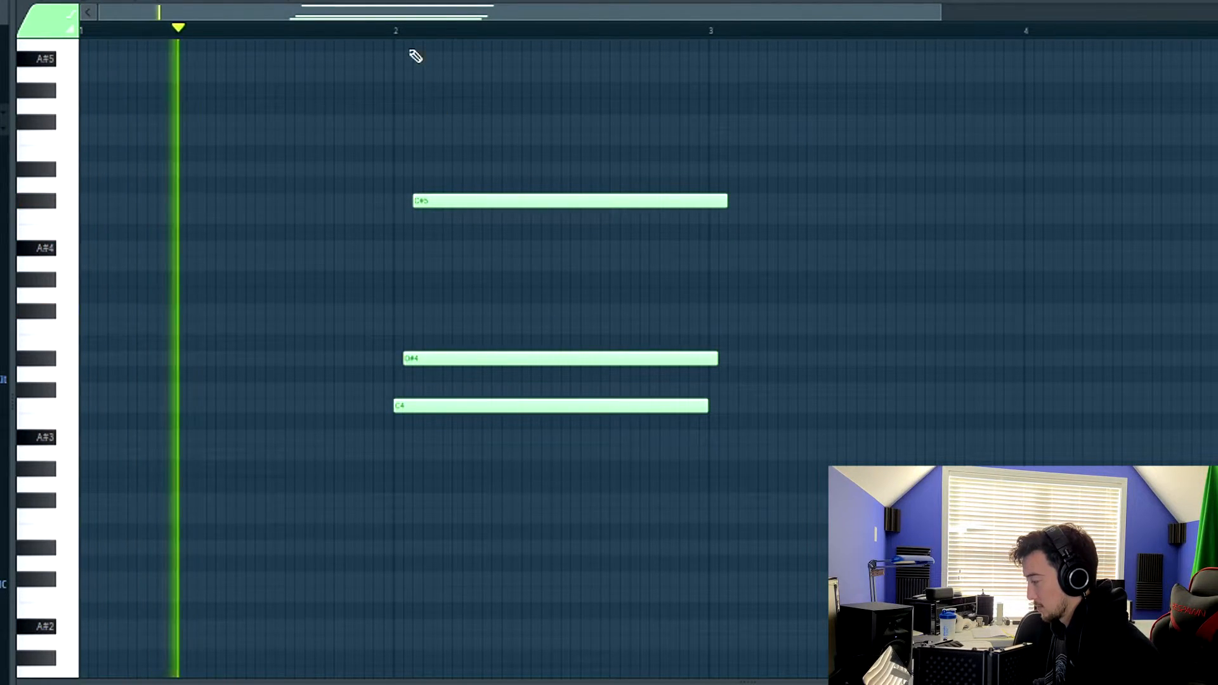
left_click_drag(726, 202, 545, 201)
Step: Add an A4 note after the C#5, reaching bar 3, followed by an F4 note lasting from bar 3 to bar 4
left_click(559, 250)
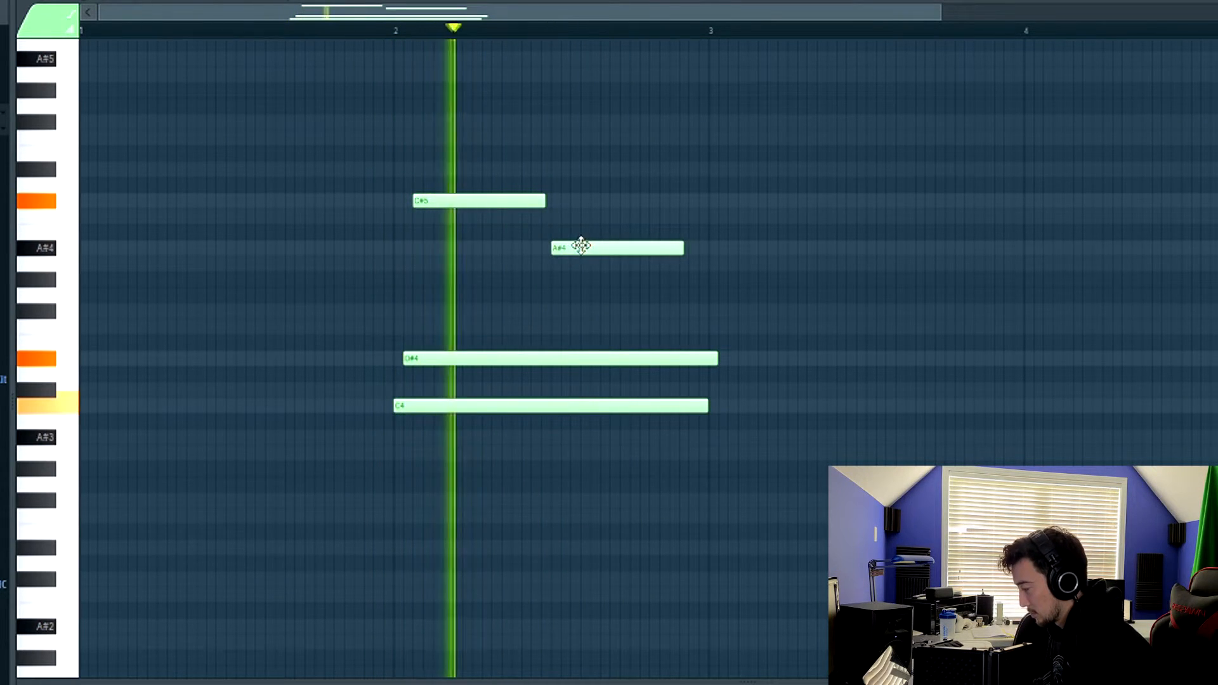
left_click_drag(645, 254, 712, 263)
left_click(717, 326)
left_click_drag(870, 325, 1028, 325)
Step: Play back the part and stack one-bar F#4, A4 and a higher note at bar 4, staggering the upper notes slightly
key("space")
left_click(801, 310)
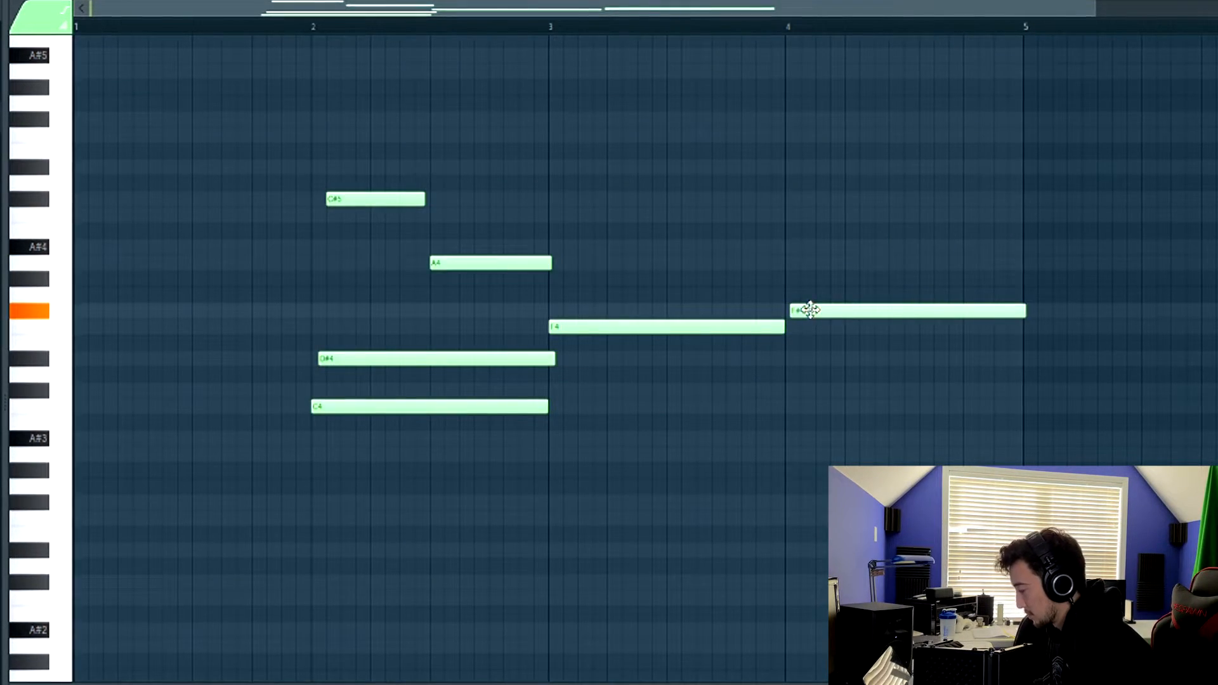
left_click(803, 262)
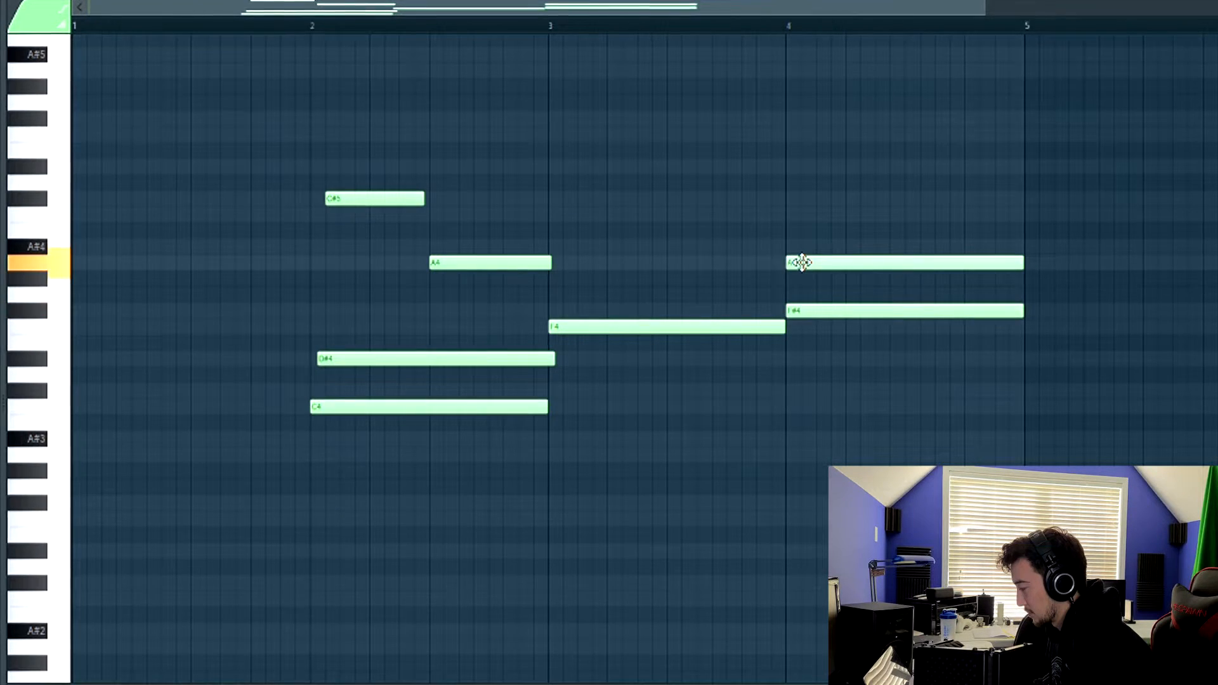
key("space")
left_click_drag(801, 194, 805, 212)
left_click_drag(810, 261, 815, 261)
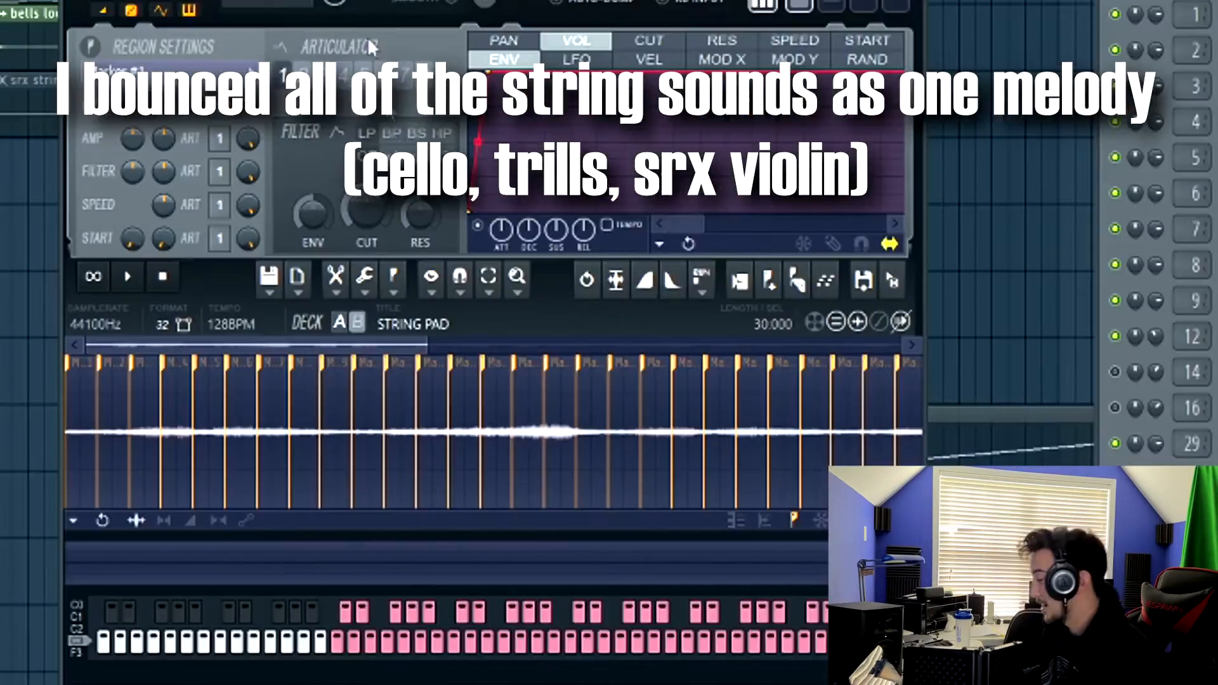
Step: Slice the STRING PAD sample in Slicex with medium grid-slicing
left_click(403, 283)
mouse_move(433, 591)
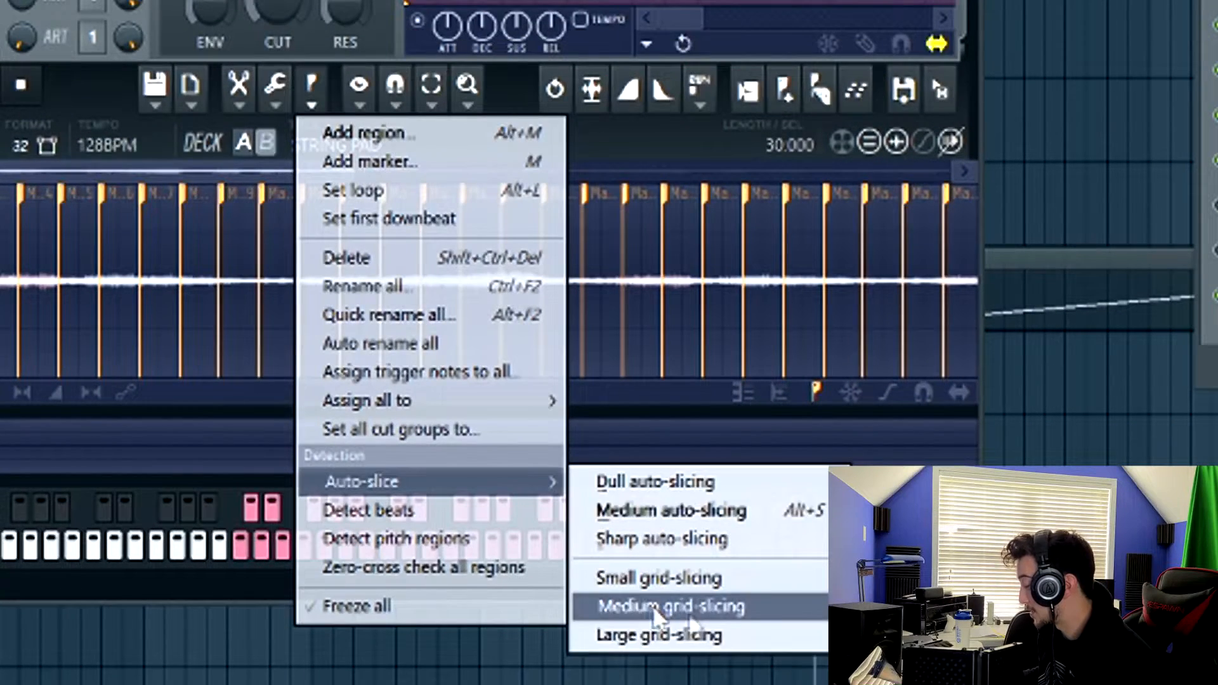
left_click(731, 609)
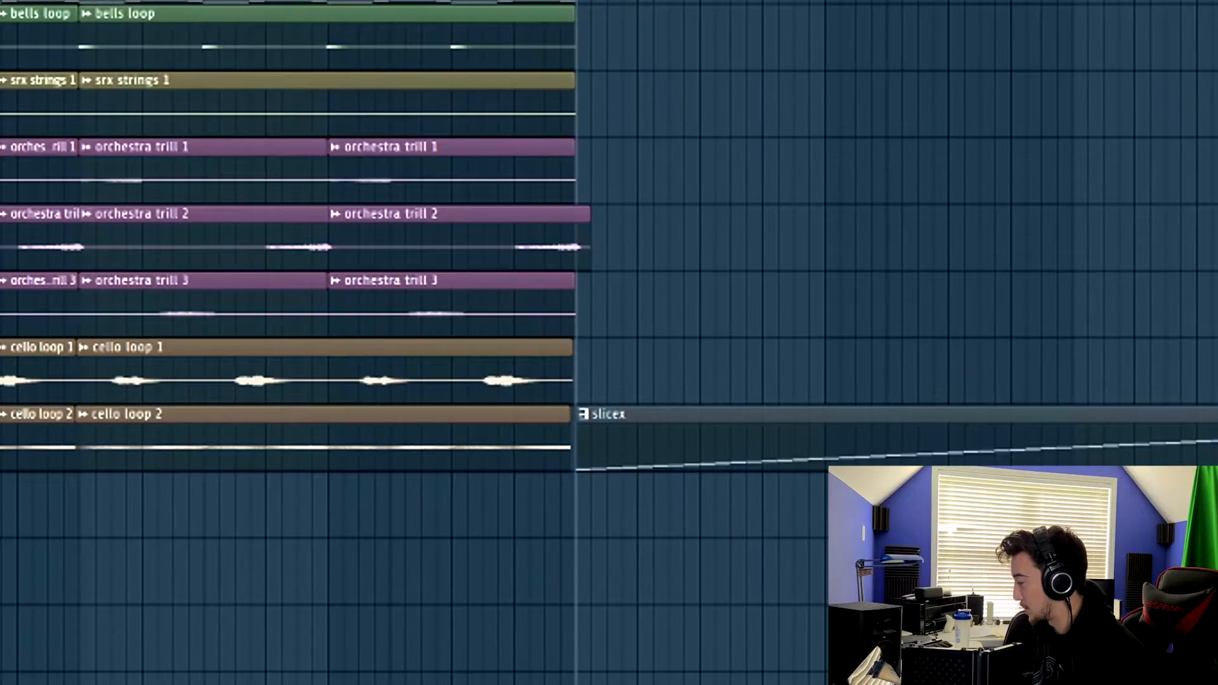
scroll(674, 150, "up", 3)
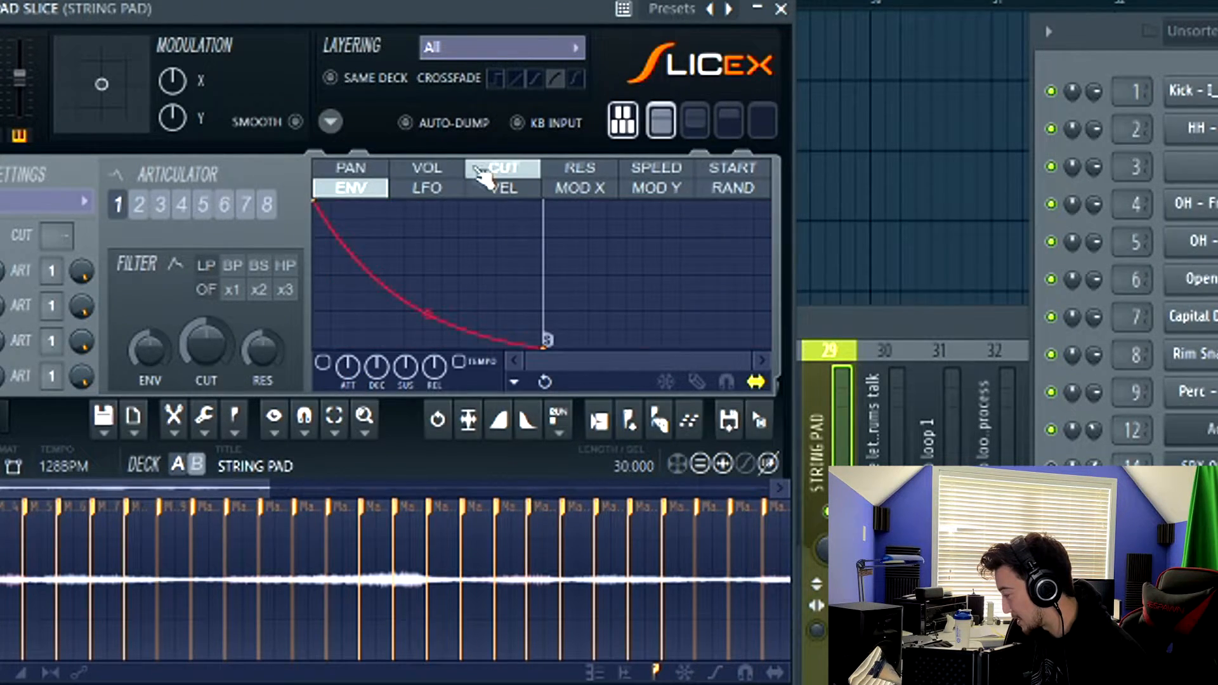
Step: Show the volume envelope of articulator 1 in Slicex and shift its attack point slightly later
left_click(428, 172)
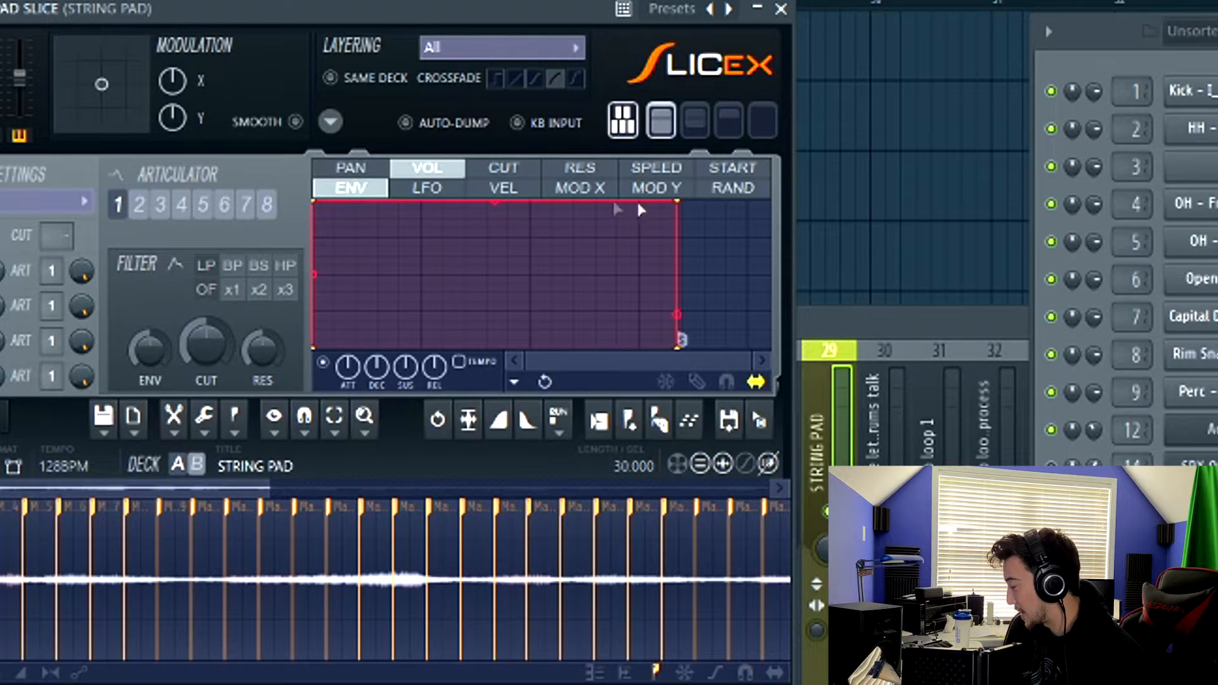
left_click_drag(745, 365, 568, 363)
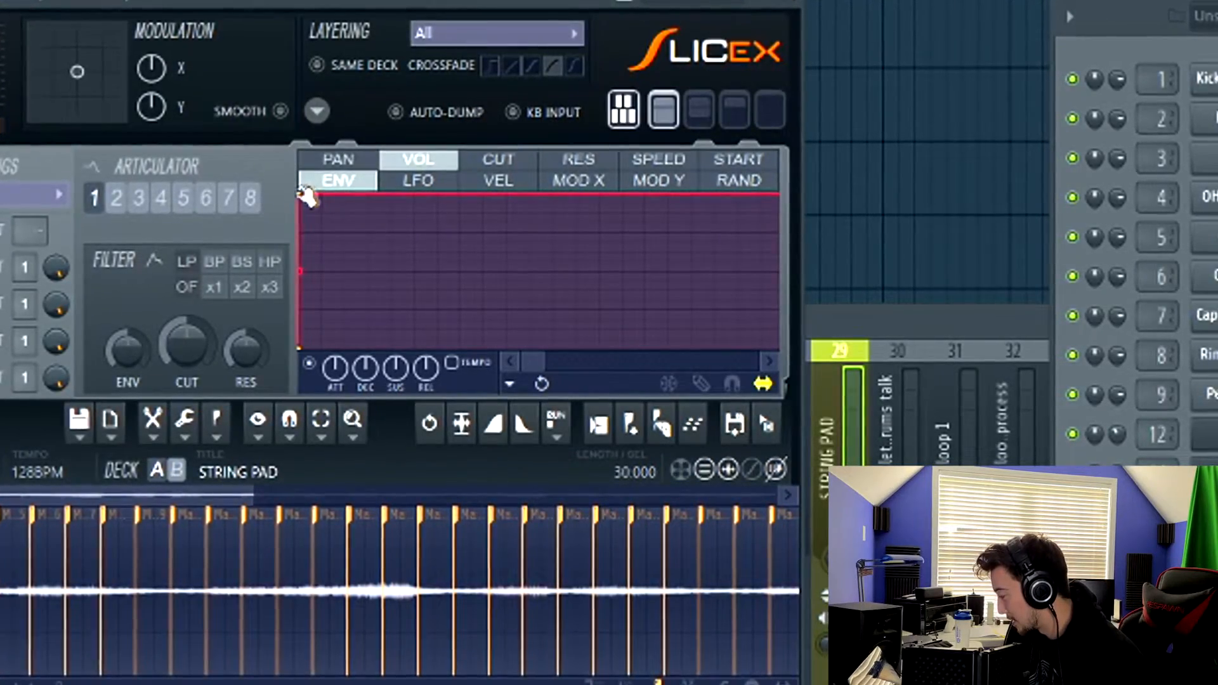
left_click_drag(301, 191, 311, 190)
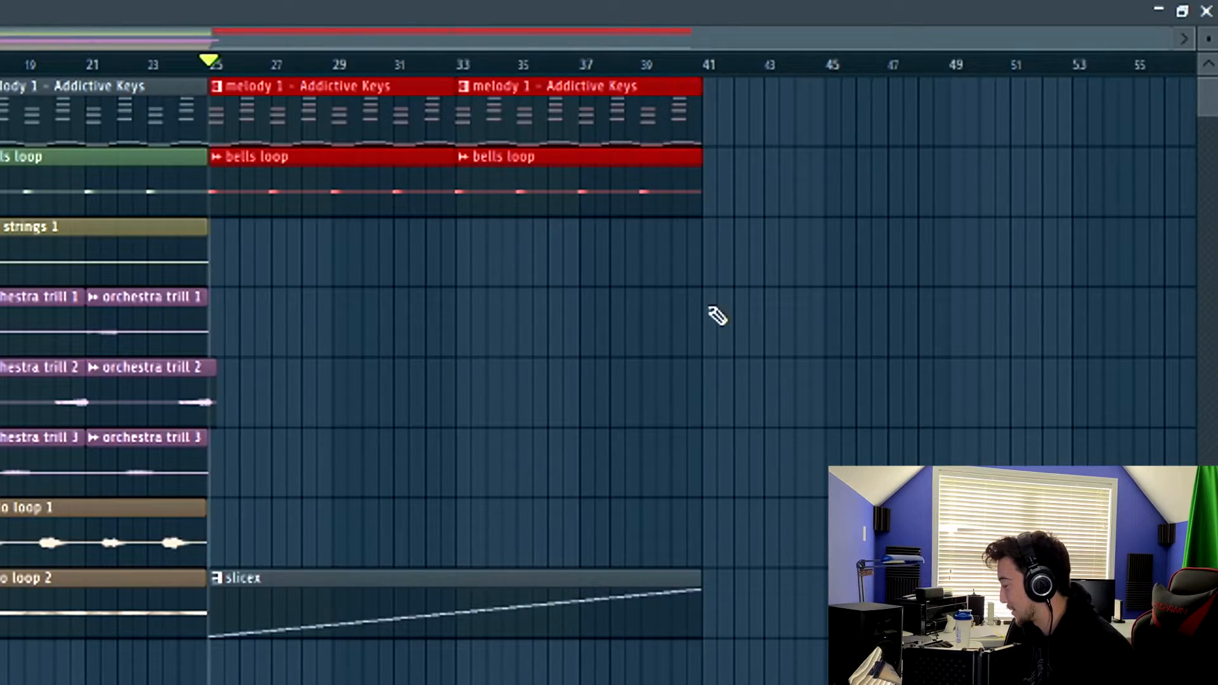
Step: Load the HalfTime effect on the STRING PAD mixer track
key("F6")
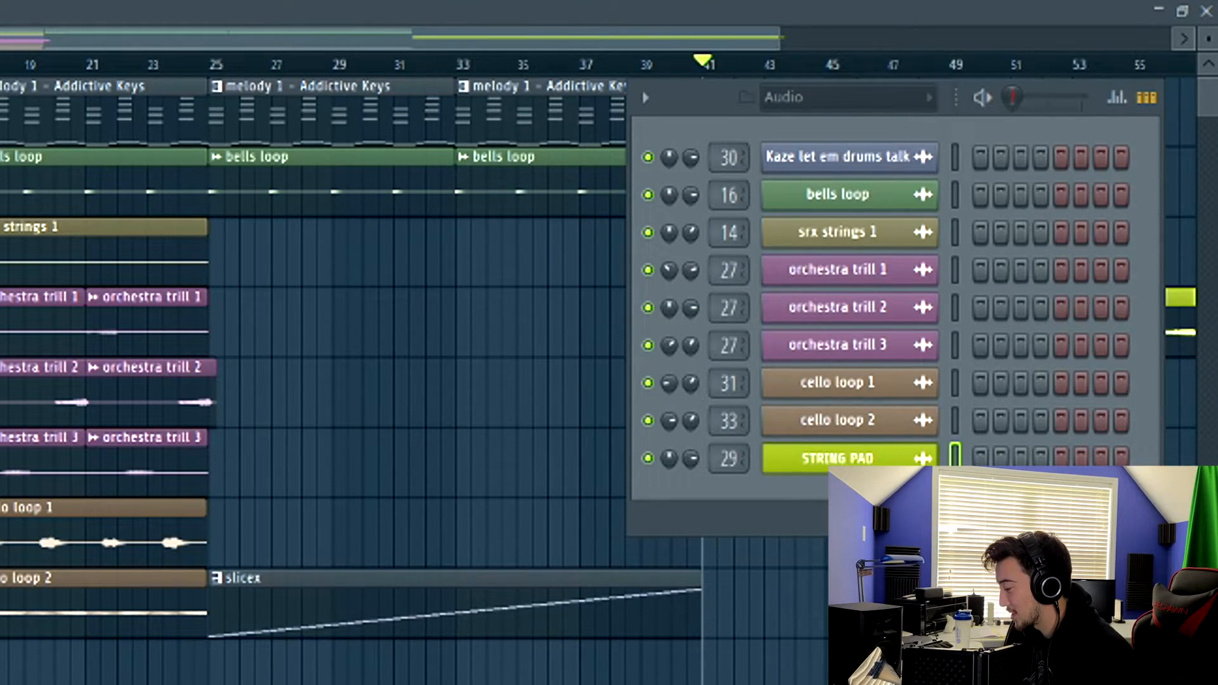
left_click_drag(1, 38, 127, 113)
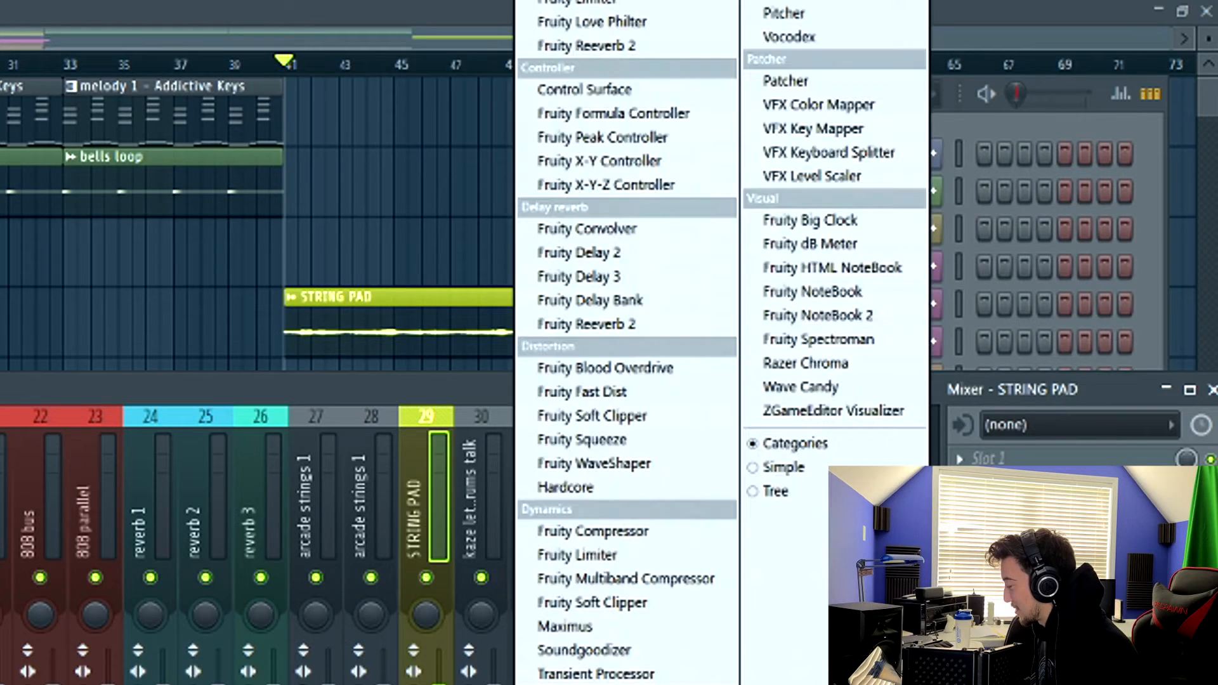
left_click(577, 2)
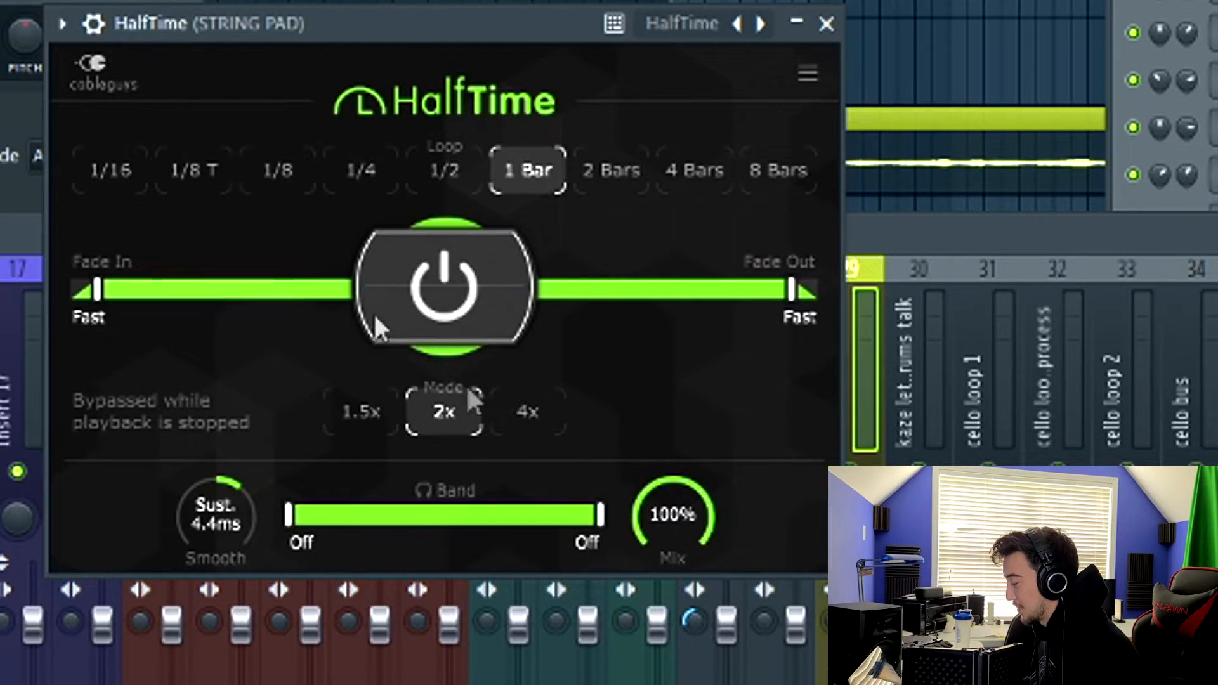
left_click_drag(372, 23, 248, 10)
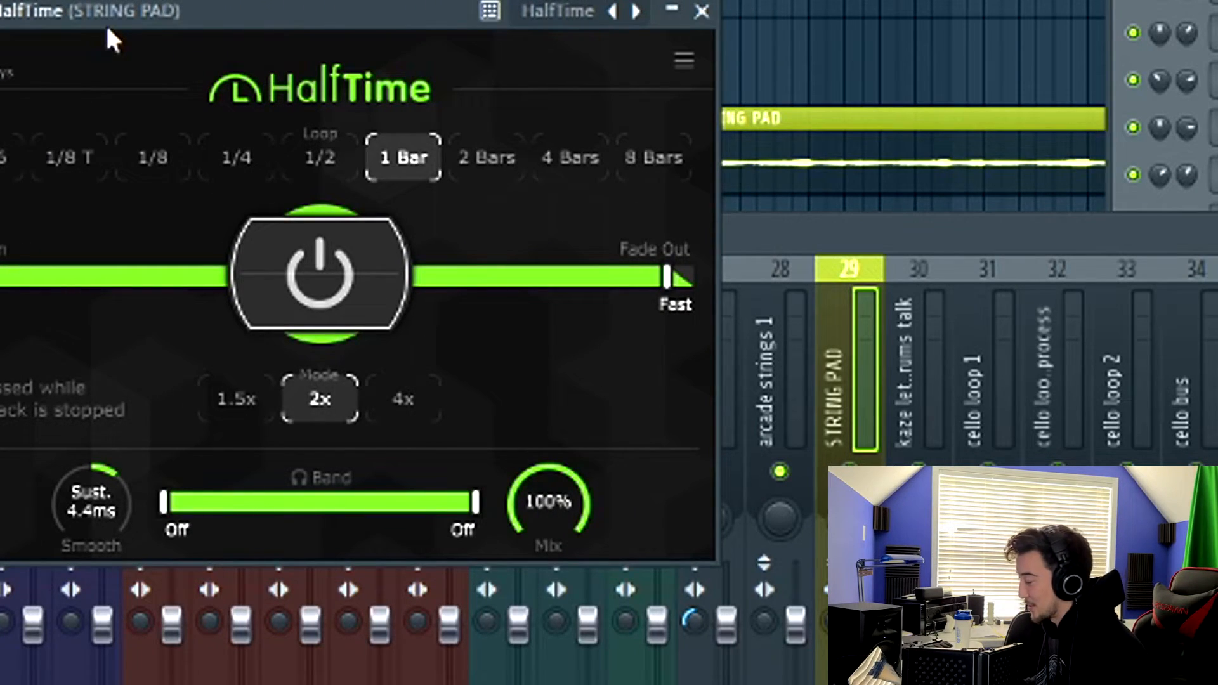
Step: Set HalfTime to a 1/2 loop in 4x mode and lower the upper band limit to 9.95 kHz
left_click(204, 145)
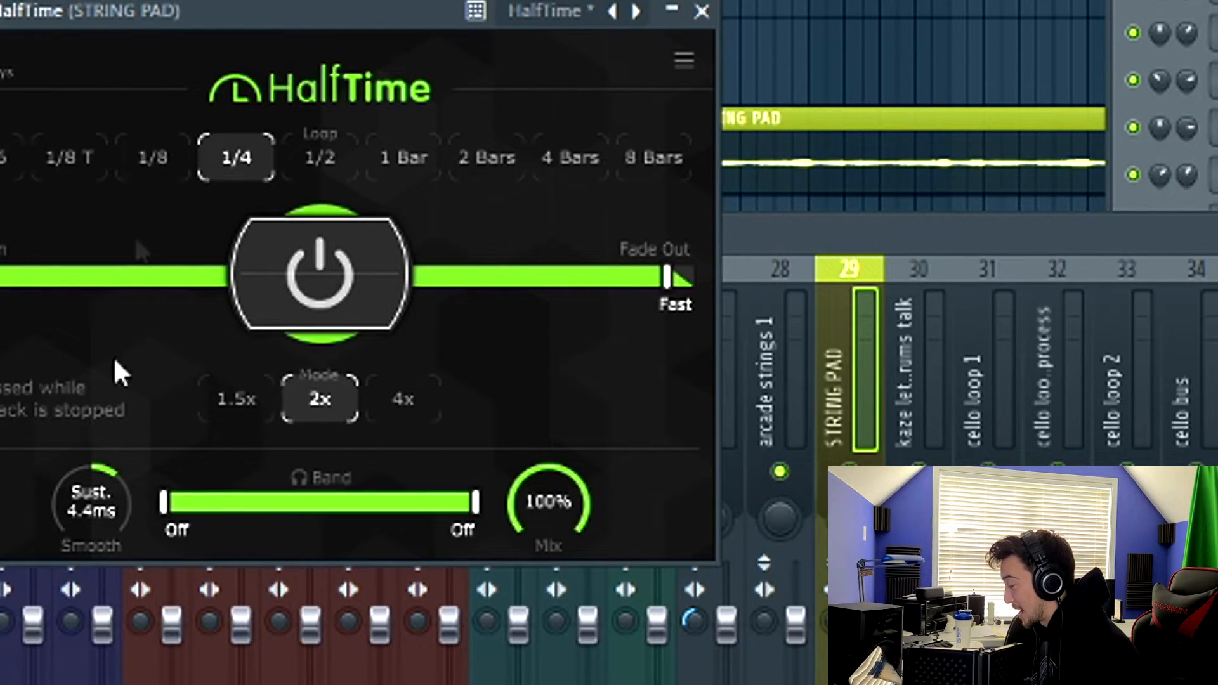
left_click_drag(274, 21, 283, 22)
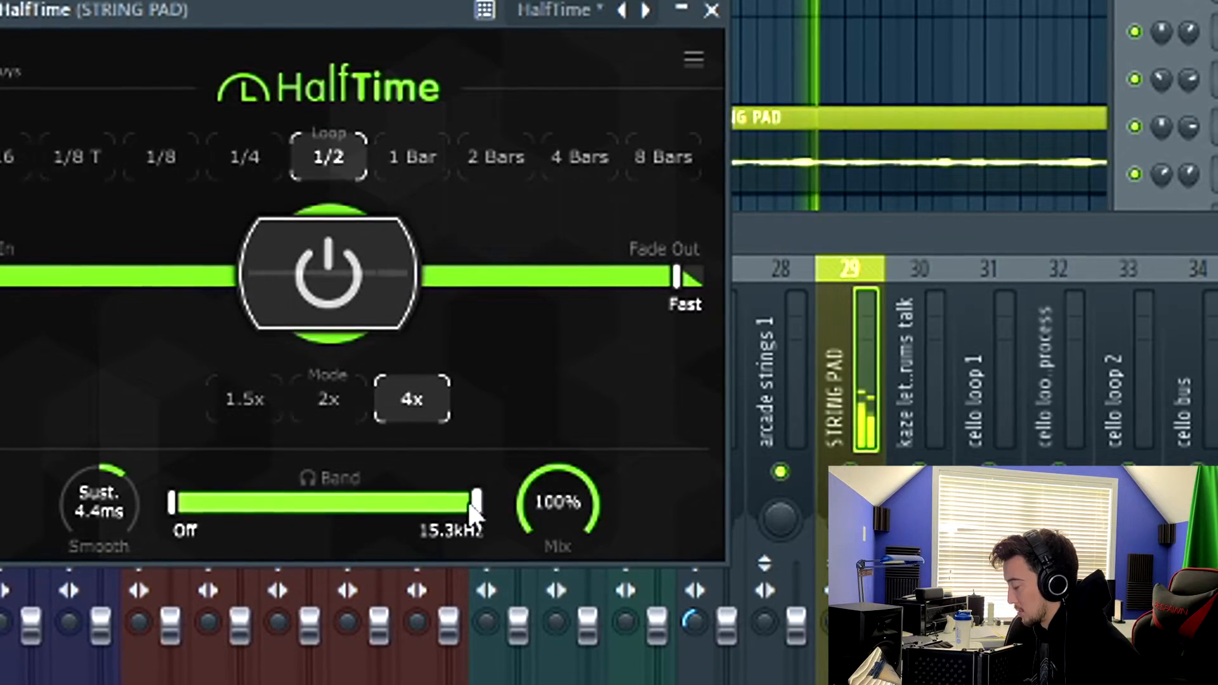
left_click_drag(476, 503, 456, 504)
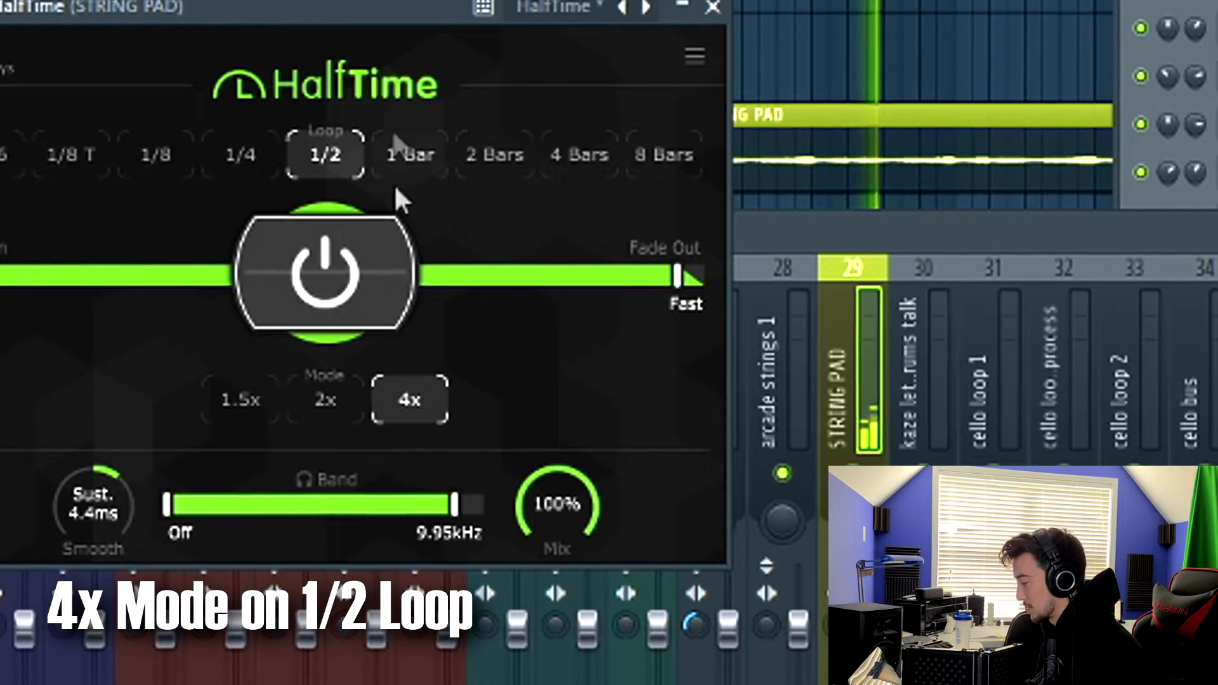
left_click_drag(355, 12, 289, 16)
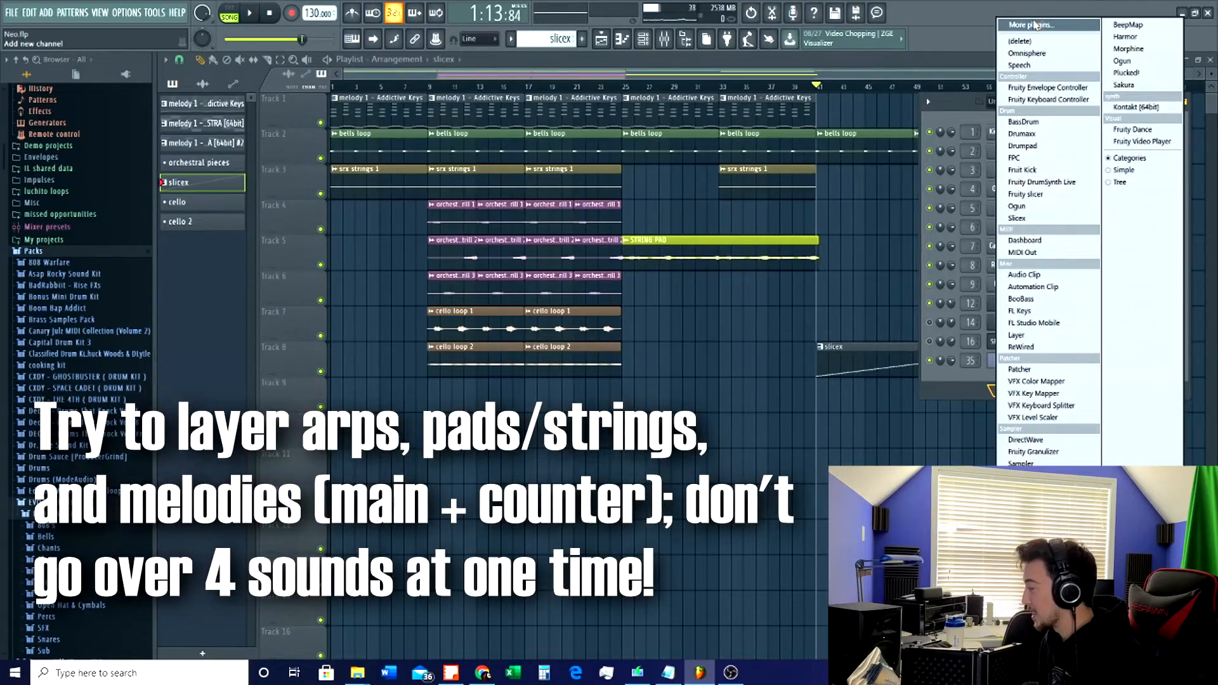
Step: Add an Omnisphere channel with the Air Plink Musicbox patch and raise the level of its layer A
left_click(1036, 26)
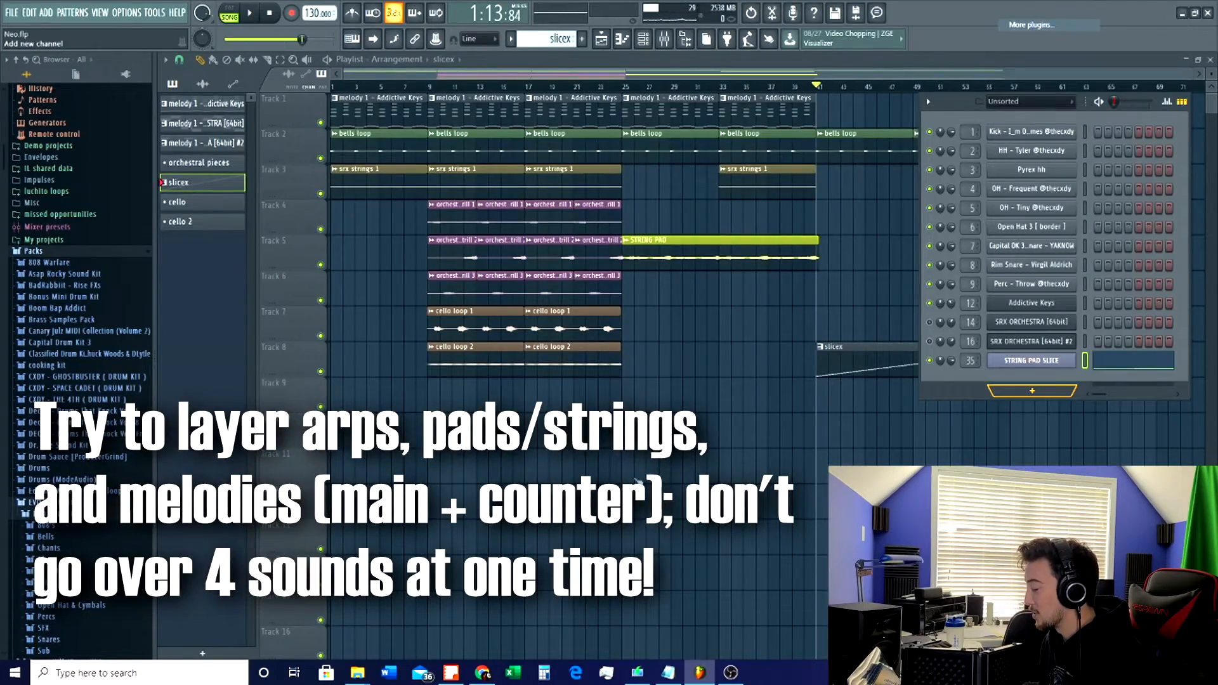
type("omni")
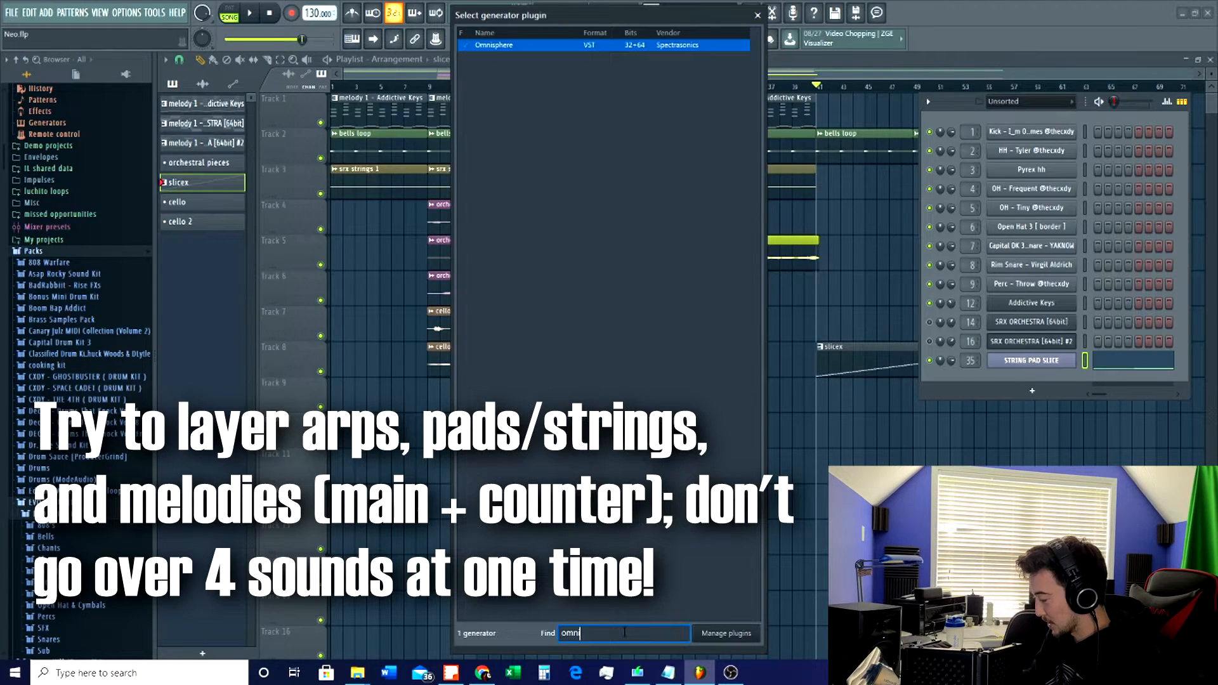
double_click(515, 45)
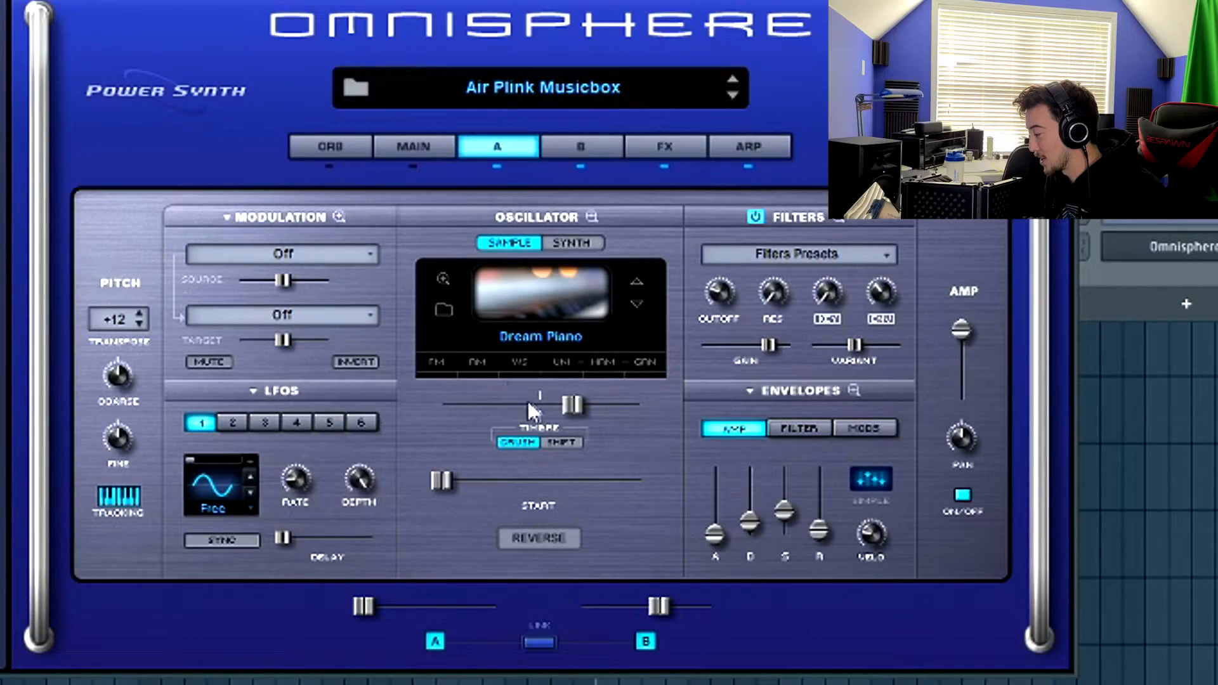
left_click_drag(372, 606, 411, 606)
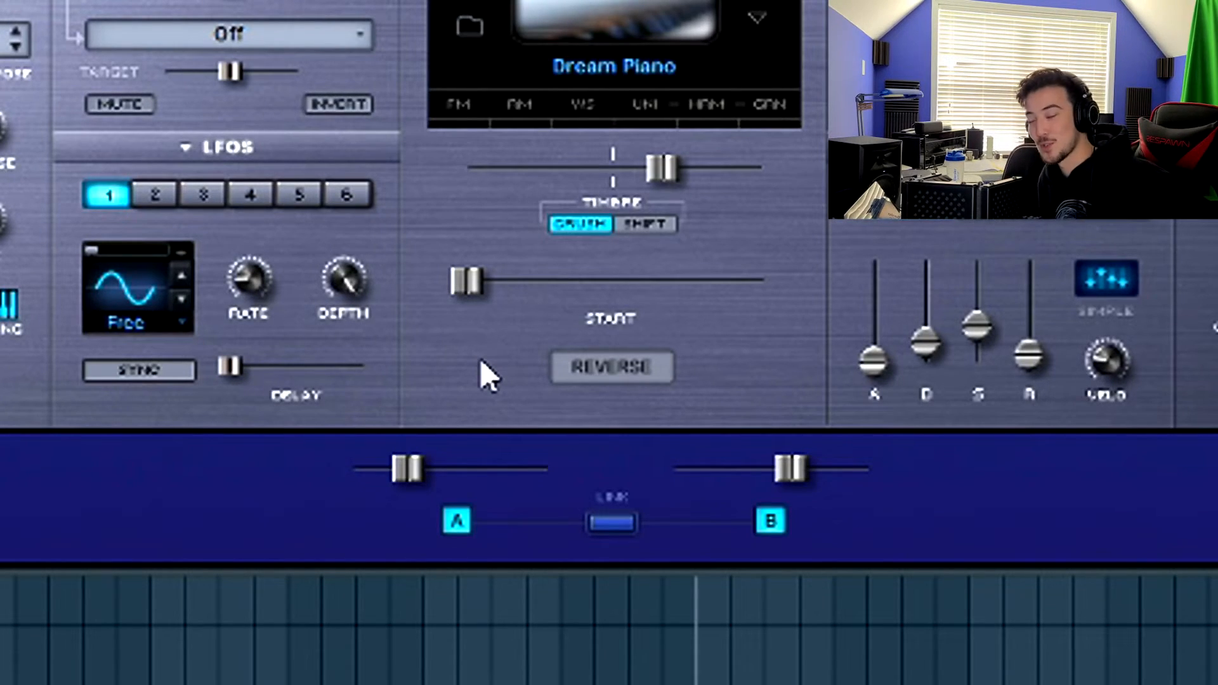
left_click_drag(404, 477, 575, 452)
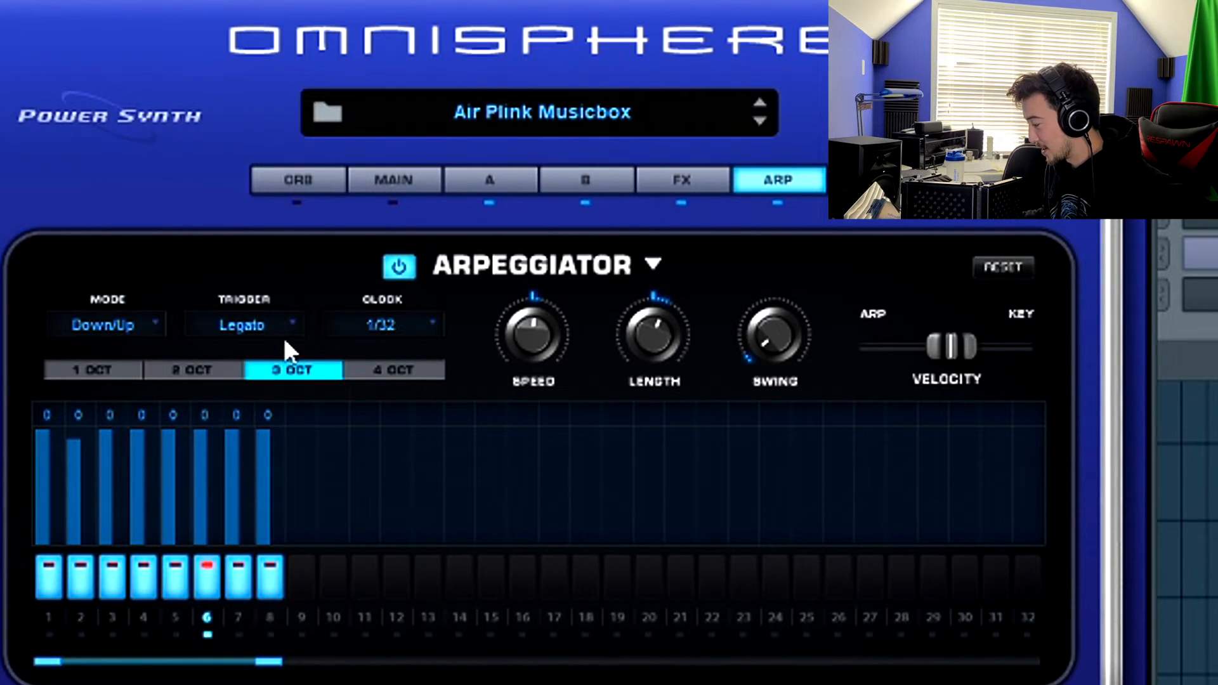
Step: Look through the clock and mode options of the Omnisphere arpeggiator
left_click(383, 325)
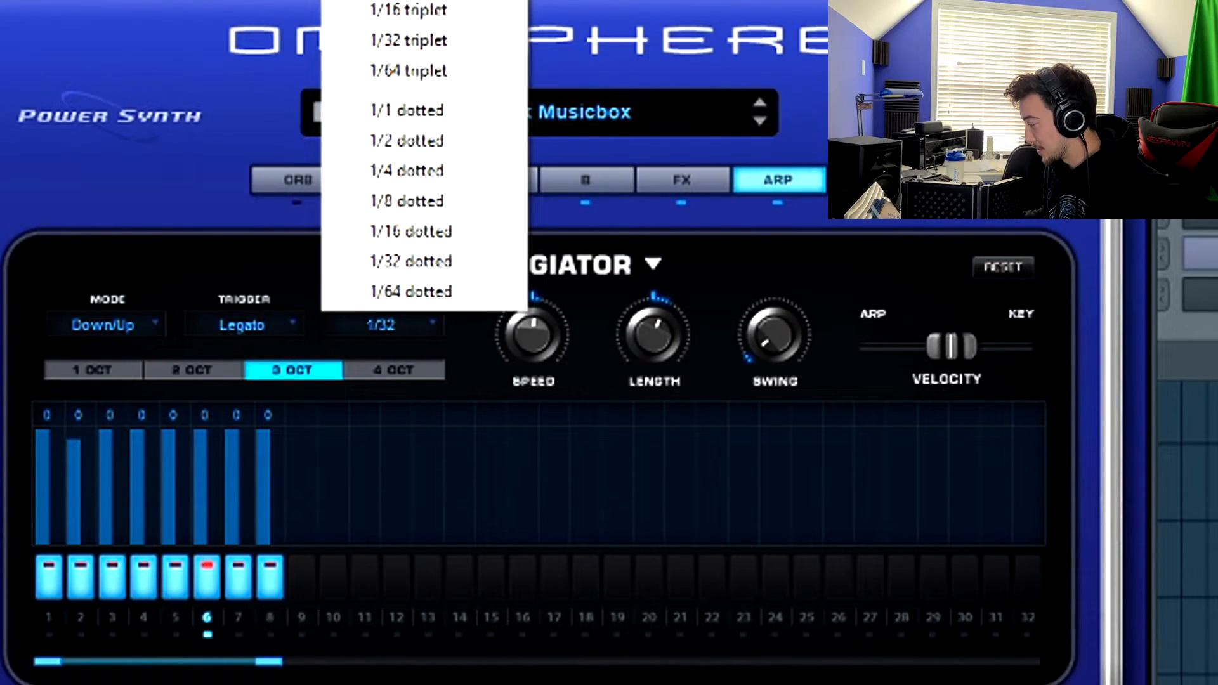
left_click(164, 235)
left_click(114, 324)
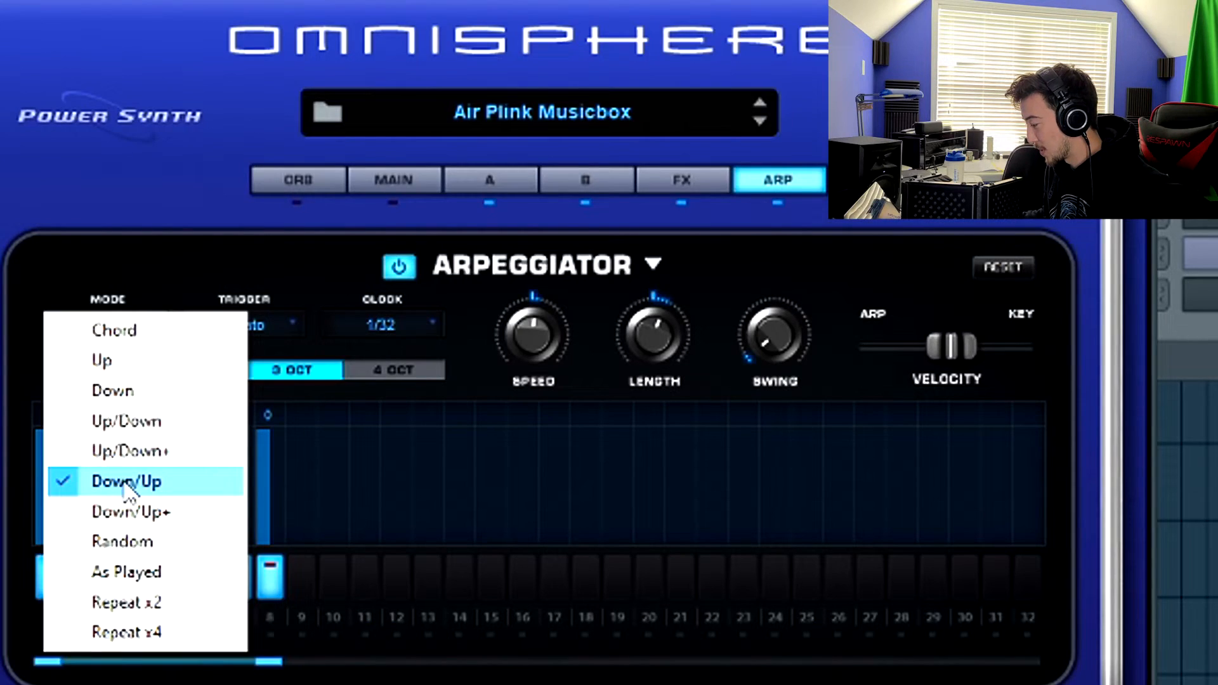
left_click(121, 143)
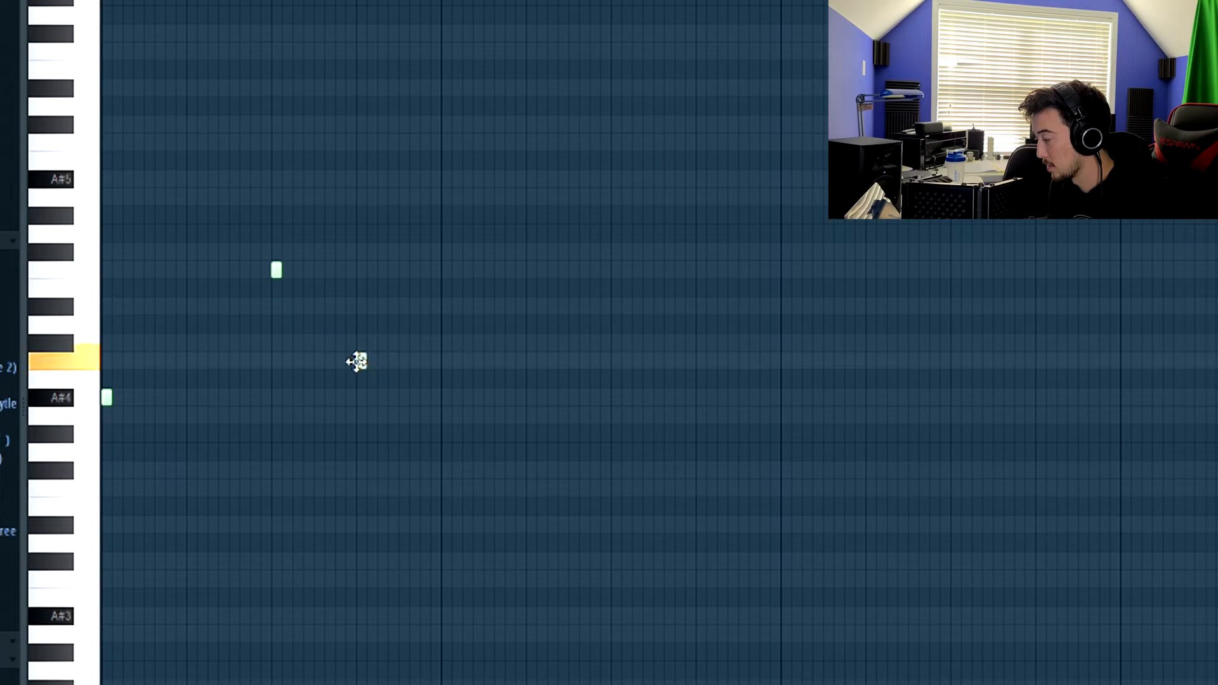
Step: Continue the short-note melody with C#5 at bar 2, then F#5, D#5 and A#4 at bar 3, playing it back in between
key("space")
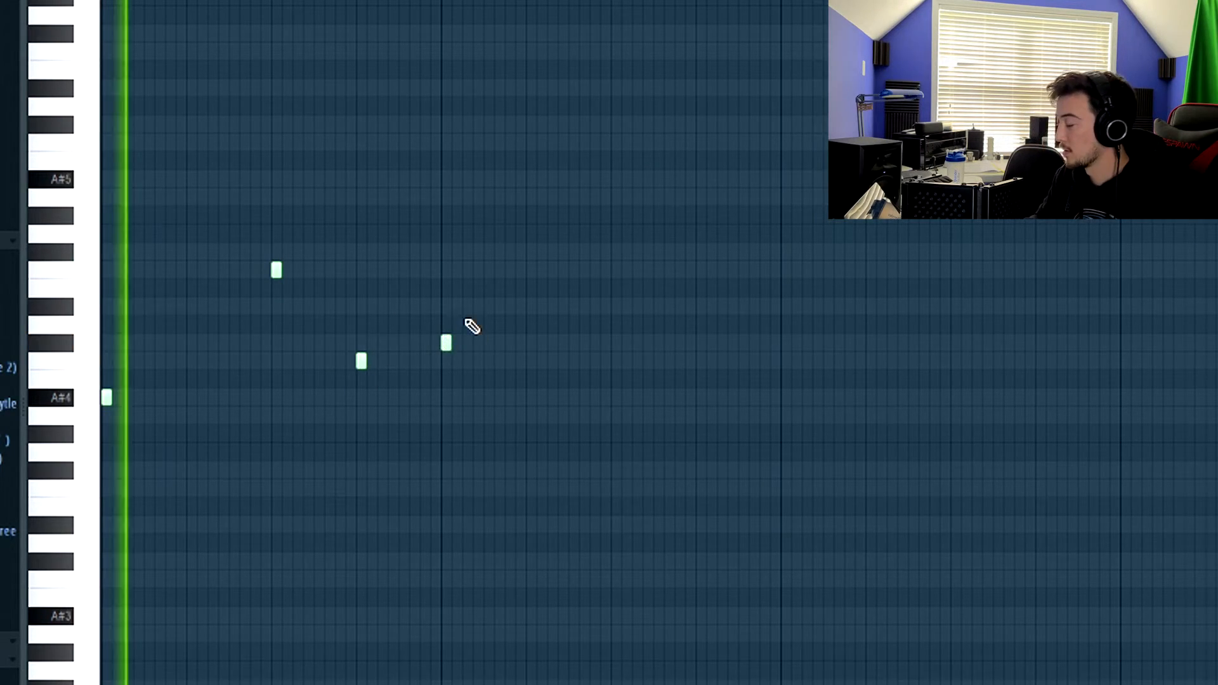
key("space")
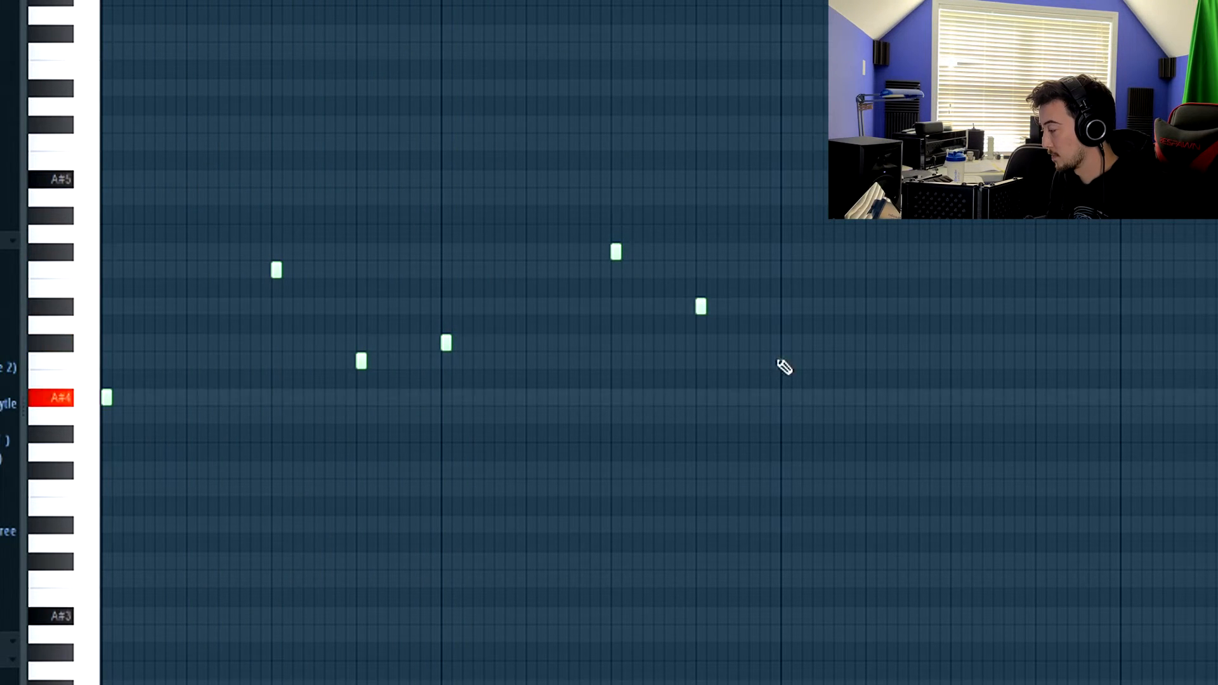
key("space")
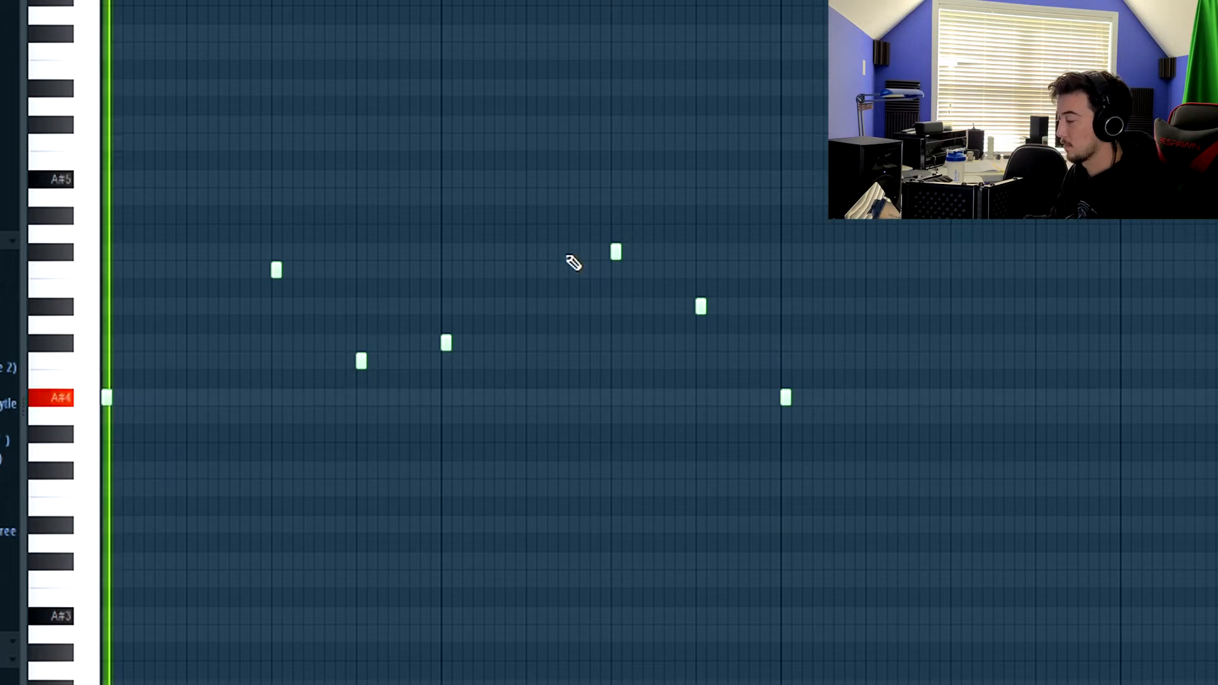
Step: Delete the A#4 note at bar 3 and duplicate the whole remaining phrase directly after itself
right_click(785, 398)
key("ctrl+a")
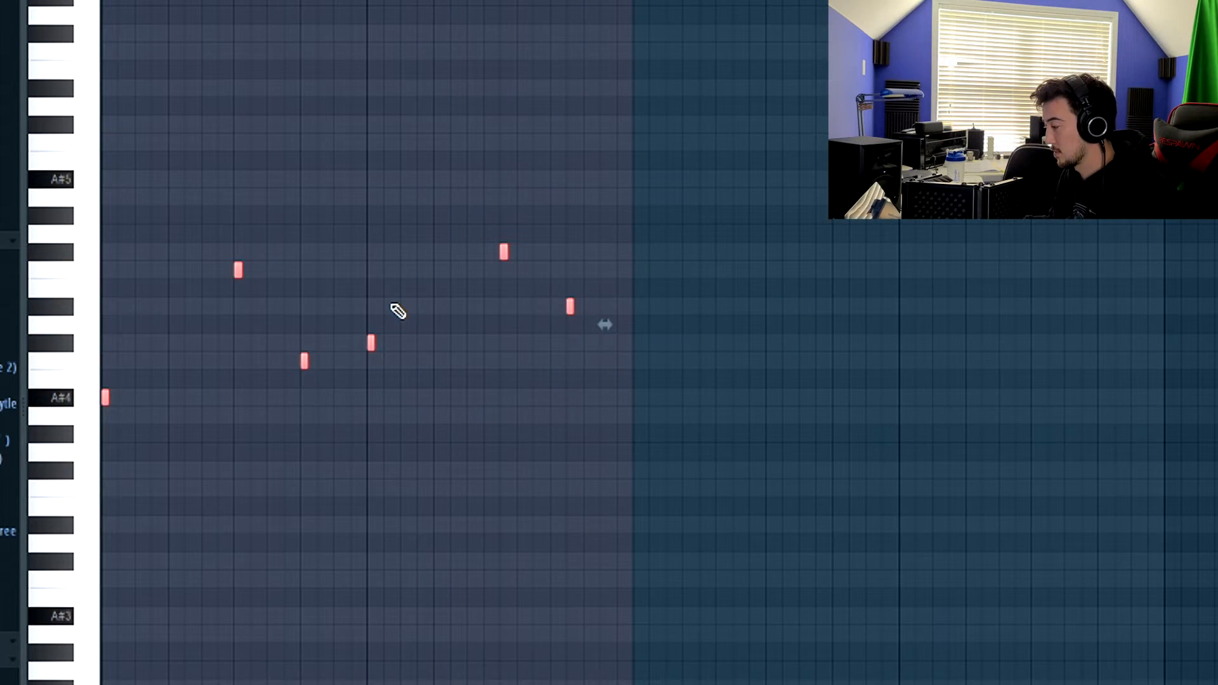
key("ctrl+b")
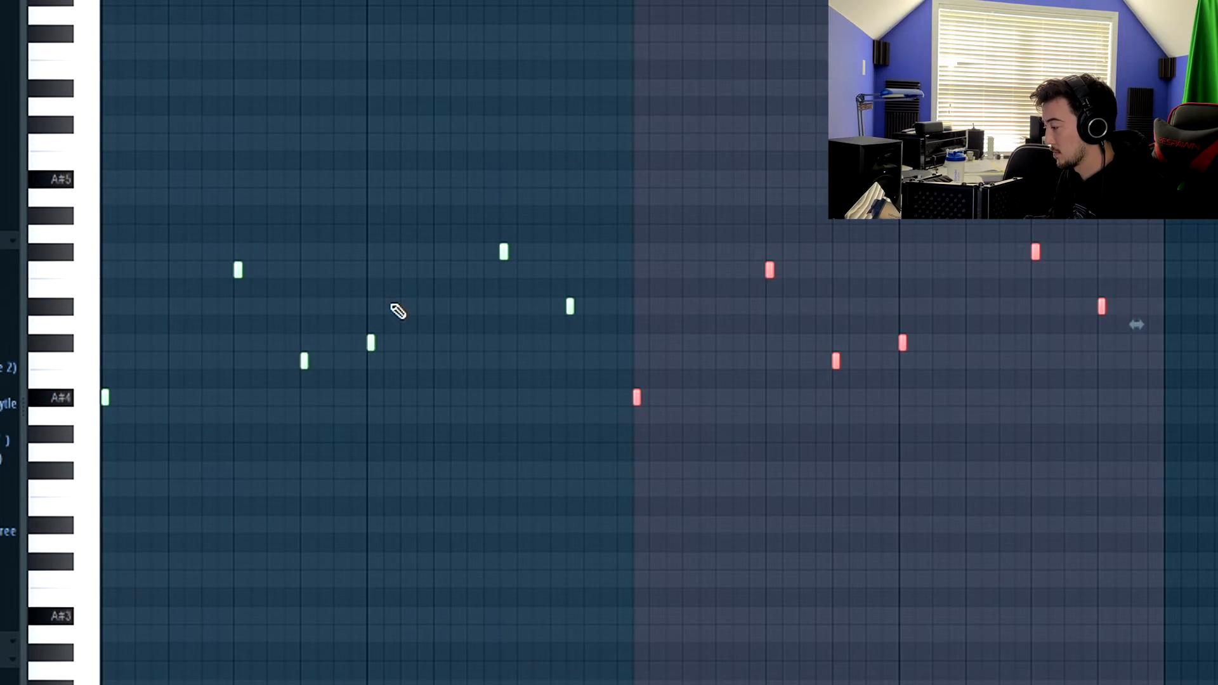
Step: Add longer A#4 and D#5 notes together on the second beat of bar 1 and play the phrase back
key("ctrl+b")
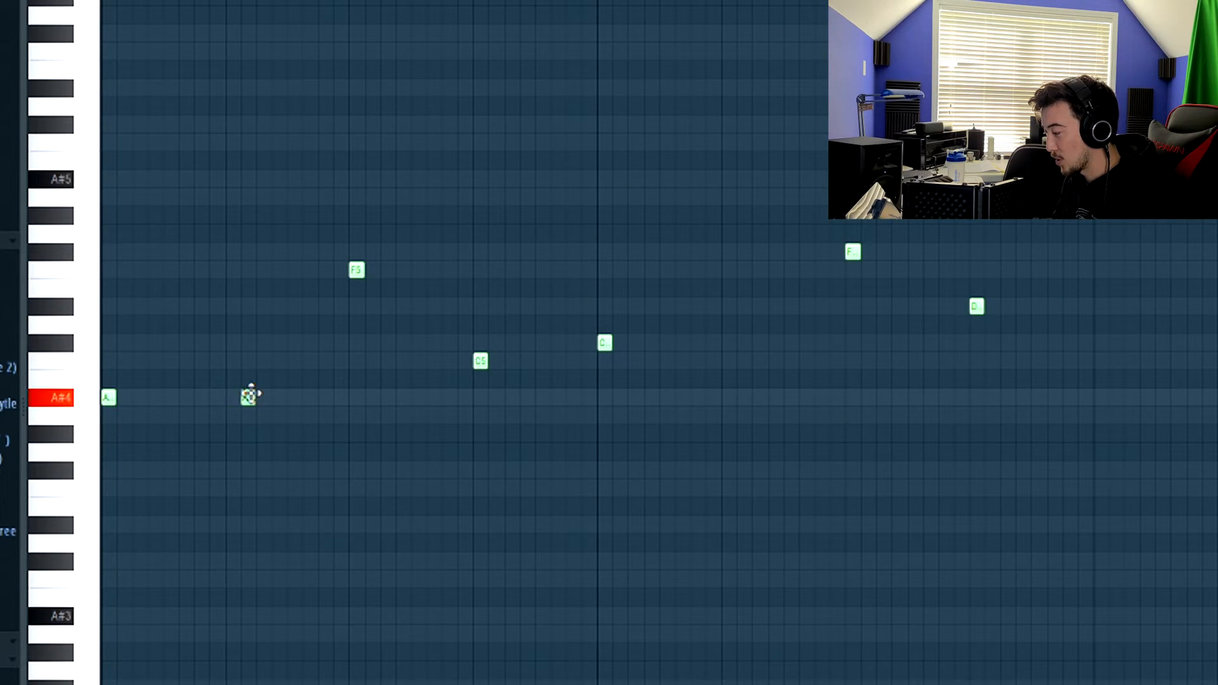
left_click_drag(224, 401, 288, 388)
left_click(246, 396)
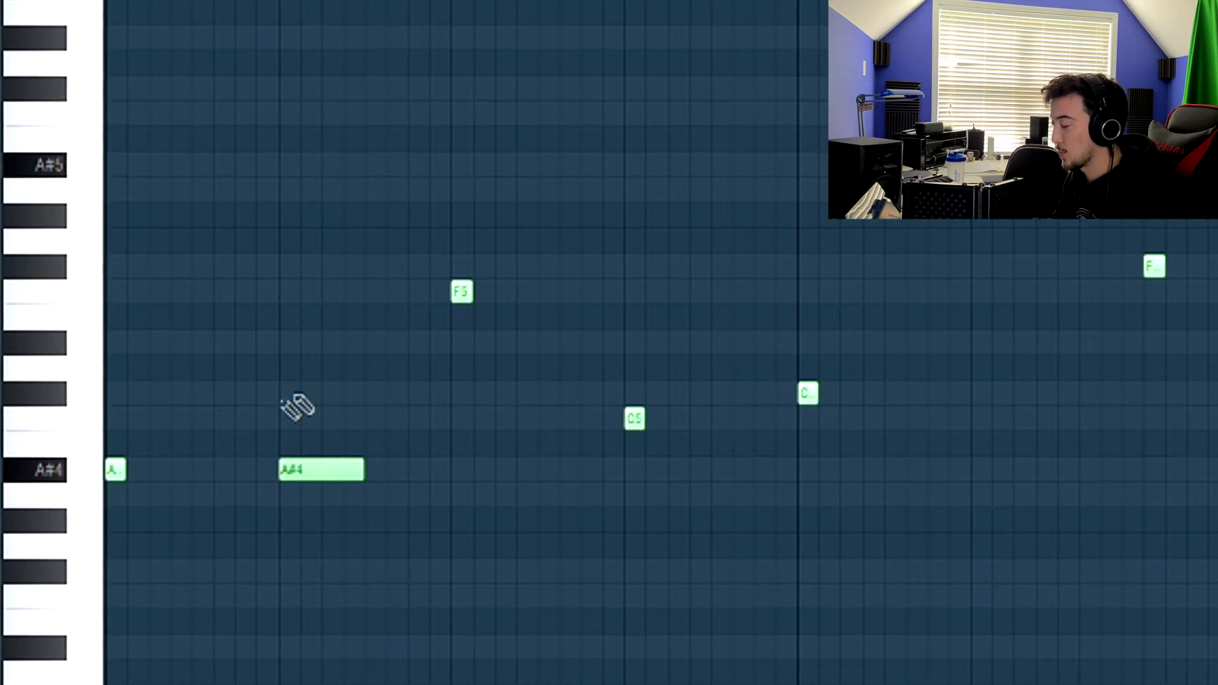
left_click(295, 342)
left_click_drag(324, 344, 312, 349)
key("space")
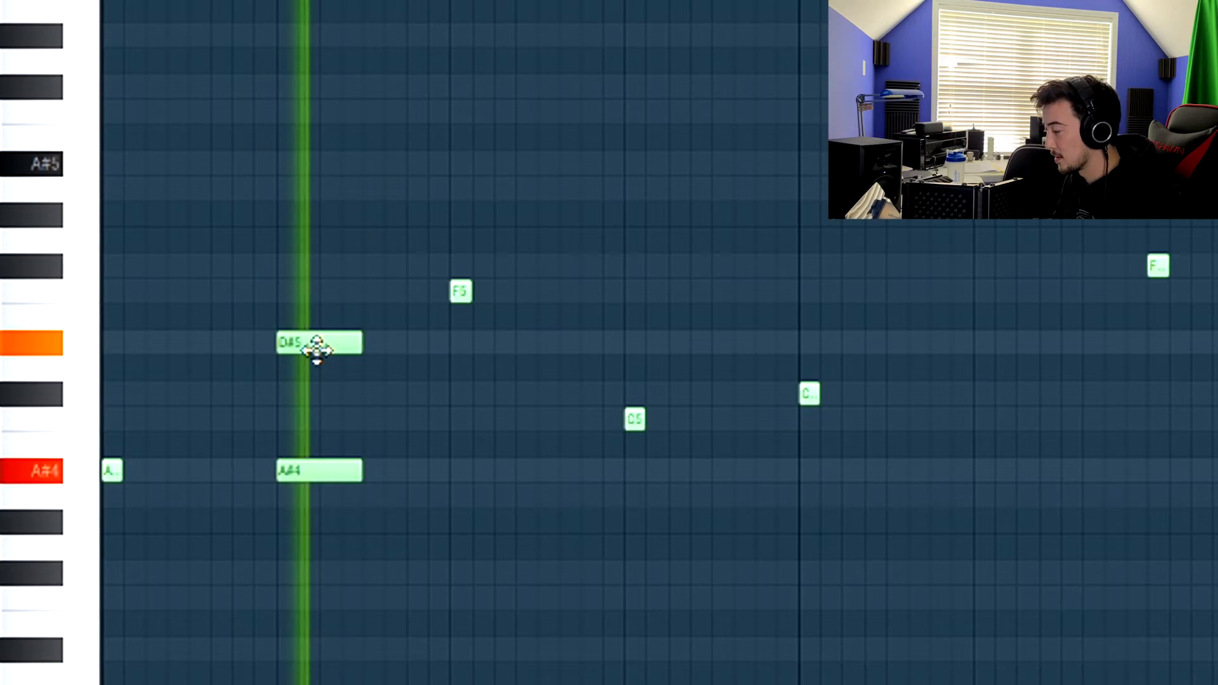
key("space")
key("space")
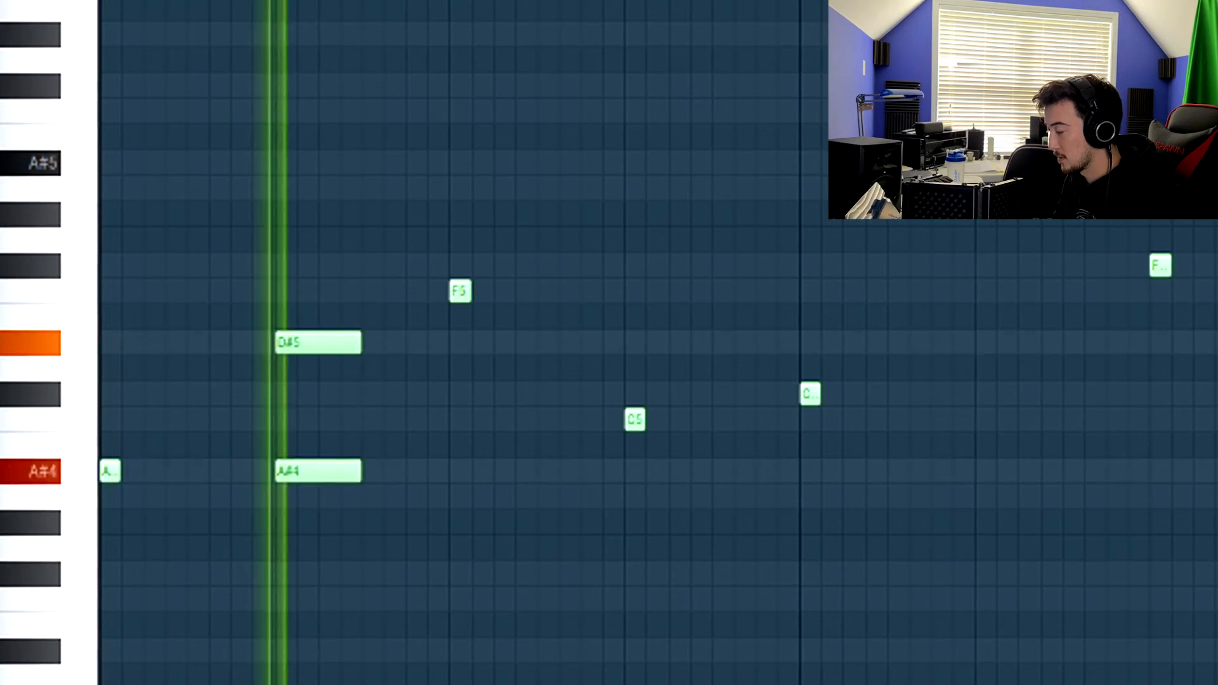
Step: Raise the pitch of the D#5 note on bar 1's second beat, playing the pattern back before and after
key("space")
key("space")
key("space")
left_click_drag(300, 341, 294, 275)
key("space")
key("space")
key("space")
left_click_drag(315, 288, 321, 288)
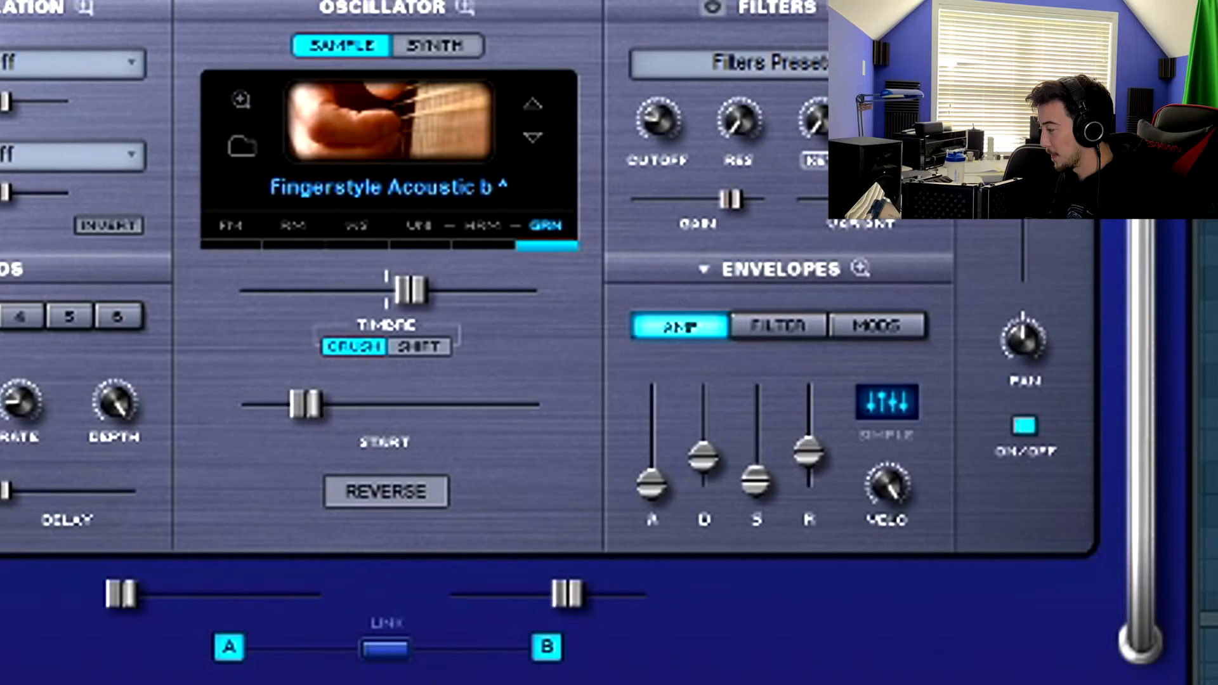
Step: Adjust the amp envelope release of Omnisphere's layer B and open the arpeggiator page
left_click_drag(807, 453, 807, 456)
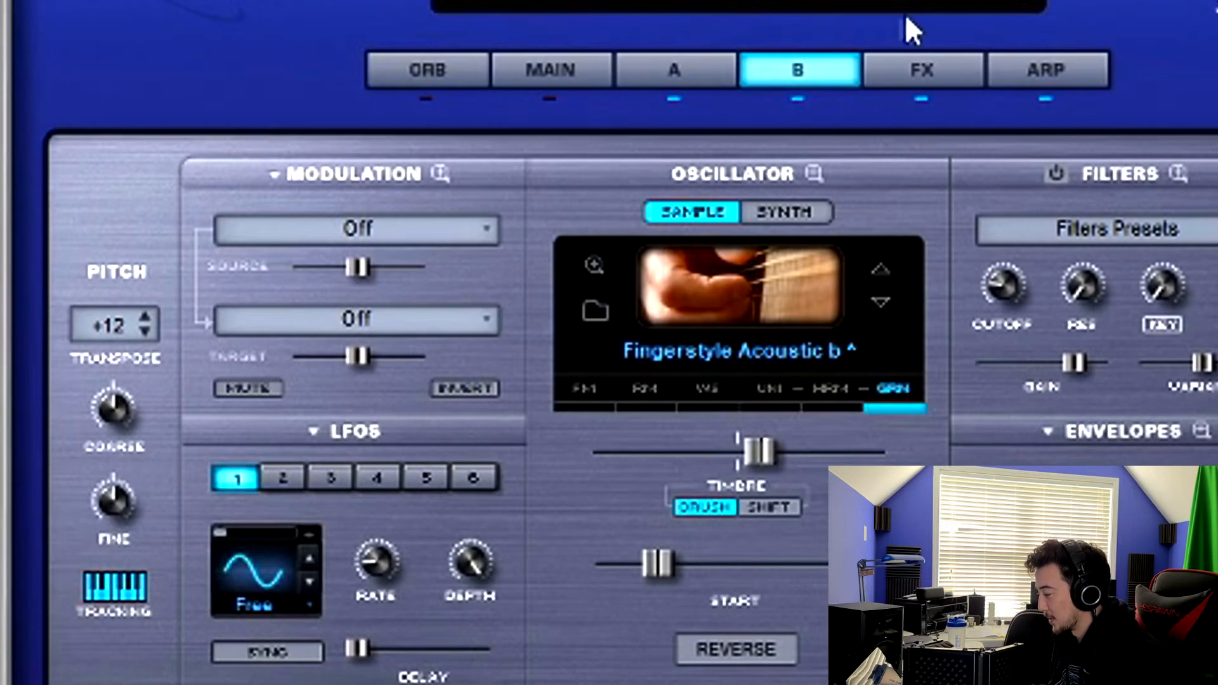
left_click(1044, 69)
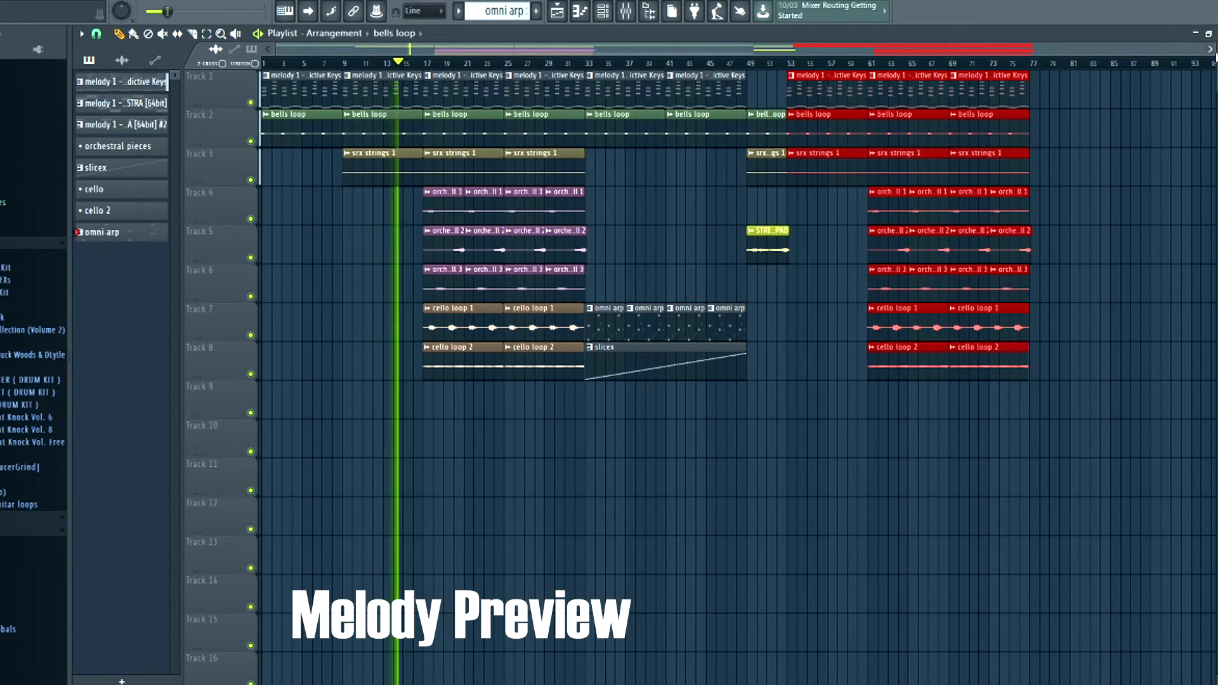
key("XF86AudioRaiseVolume")
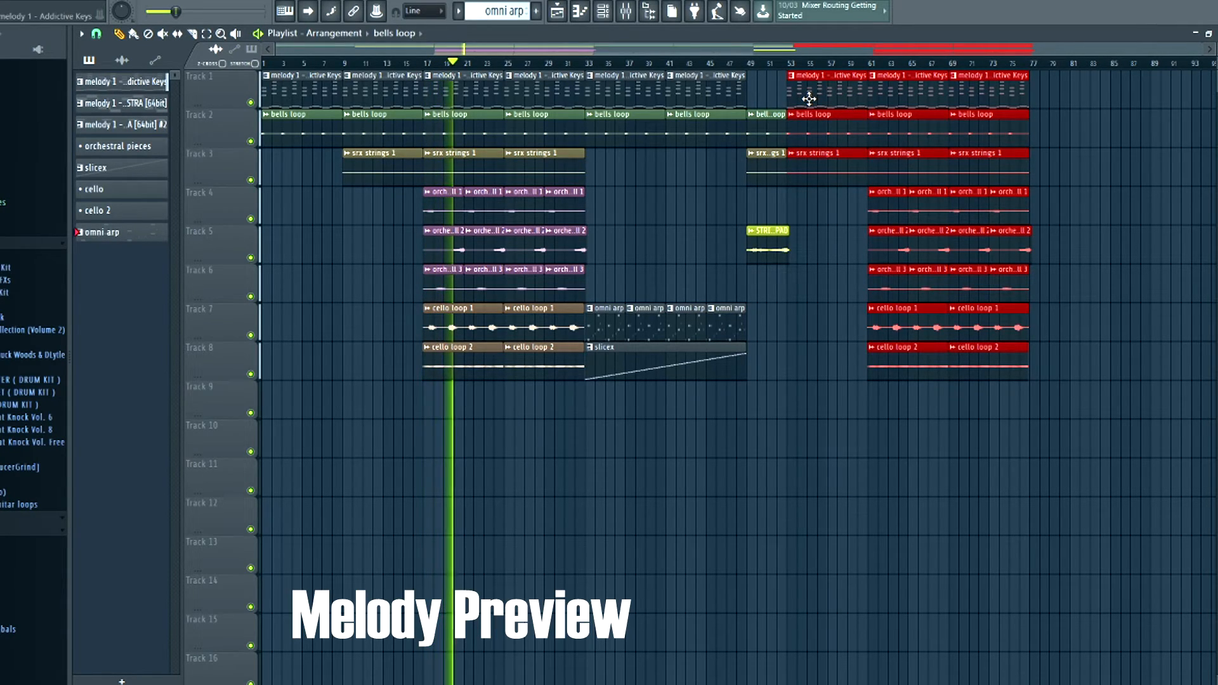
mouse_move(810, 98)
left_mouse_down()
mouse_move(887, 92)
mouse_move(811, 107)
left_mouse_up()
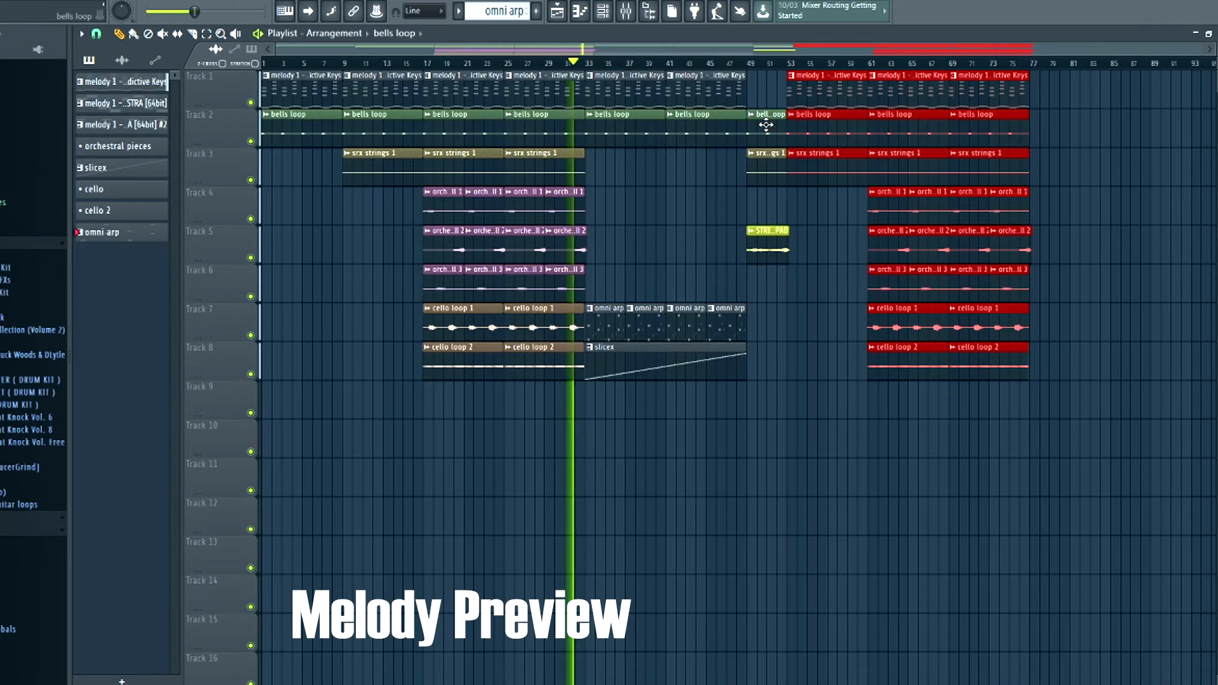
Step: Open the Omnisphere channel to look at its arpeggiator settings during arrangement playback, and put its window and the channel rack away
key("F6")
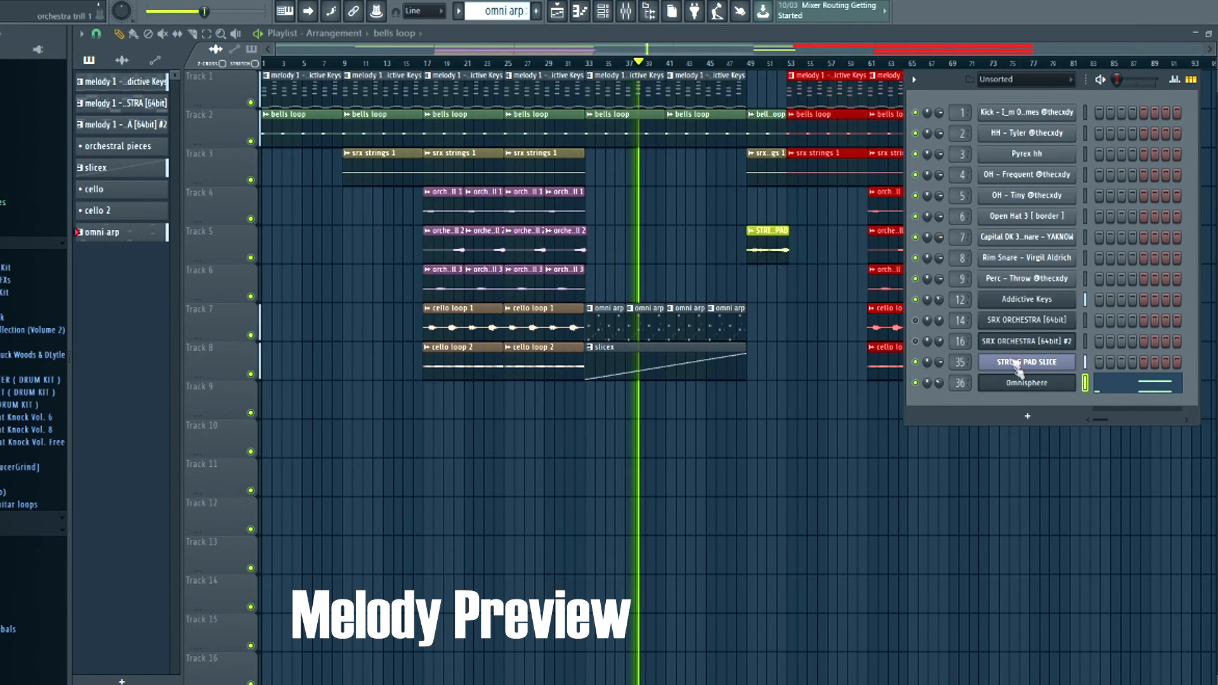
left_click(1027, 383)
left_click_drag(425, 129, 660, 148)
left_click(931, 87)
left_click_drag(840, 144, 795, 148)
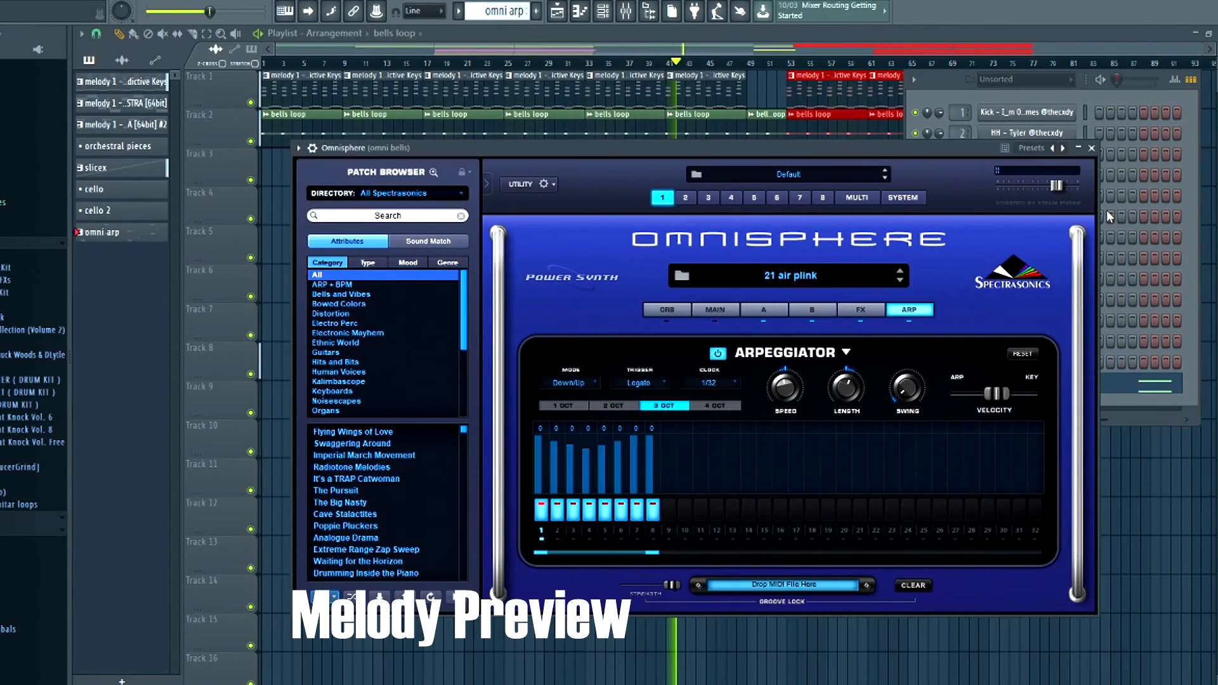
left_click(1079, 149)
left_click(828, 50)
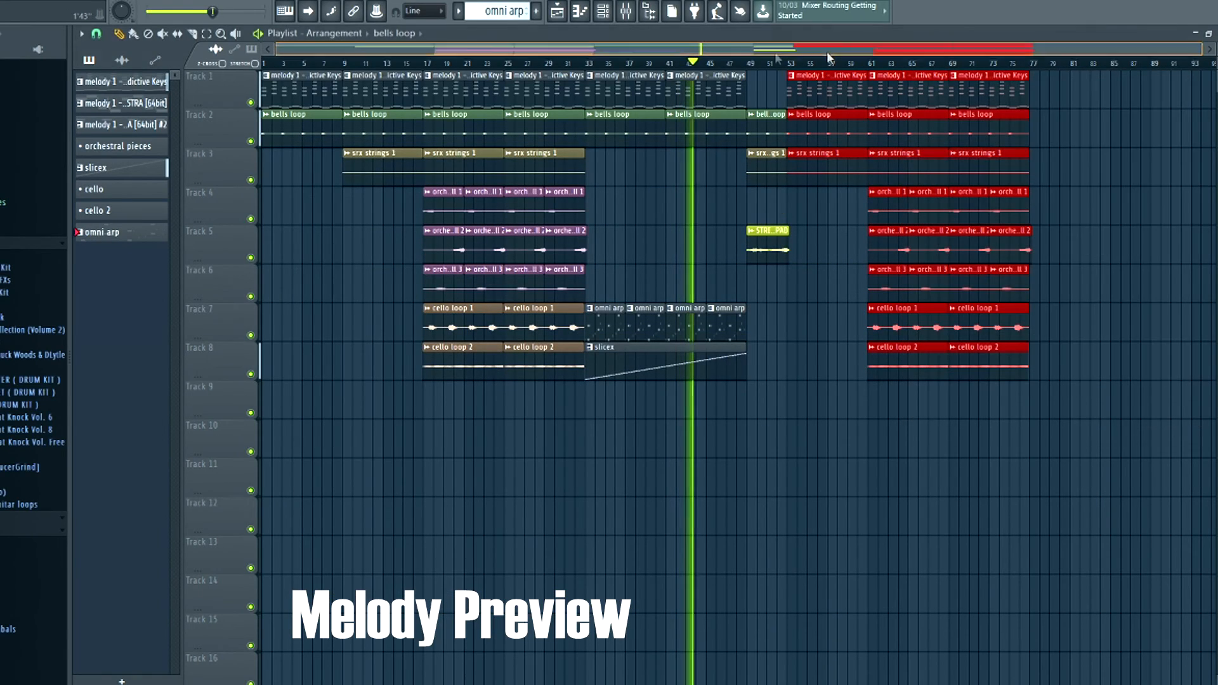
scroll(661, 47, "down", 1)
left_click_drag(661, 49, 709, 48)
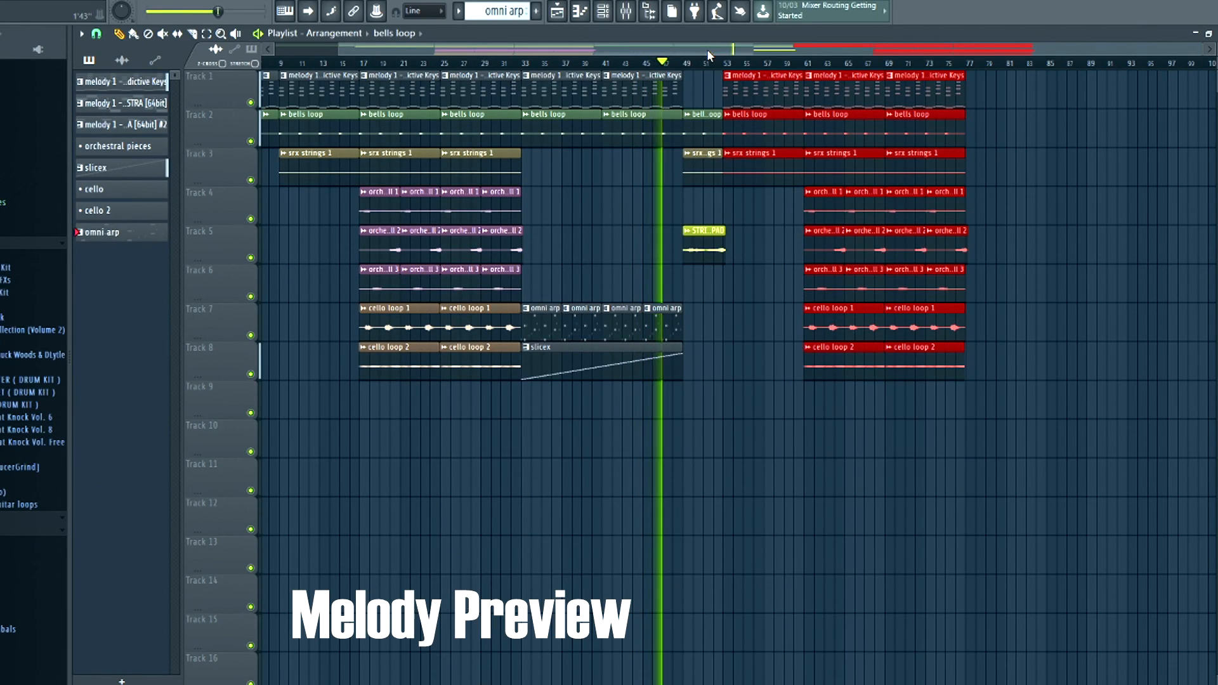
left_click_drag(707, 48, 663, 53)
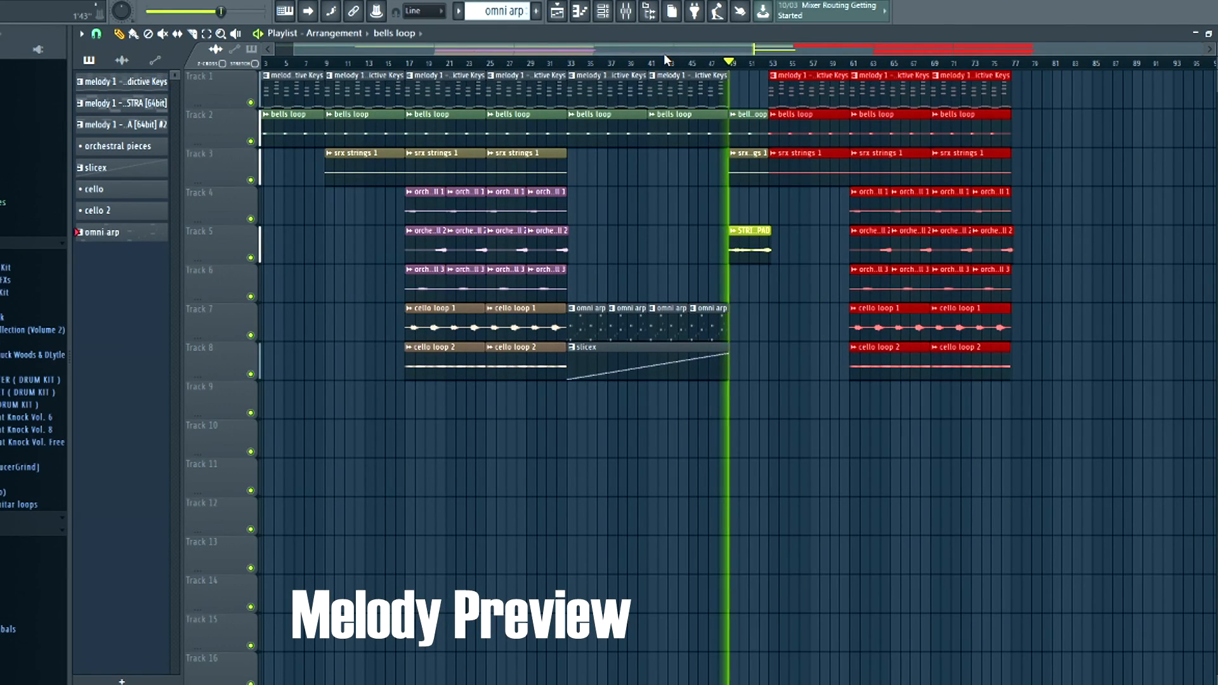